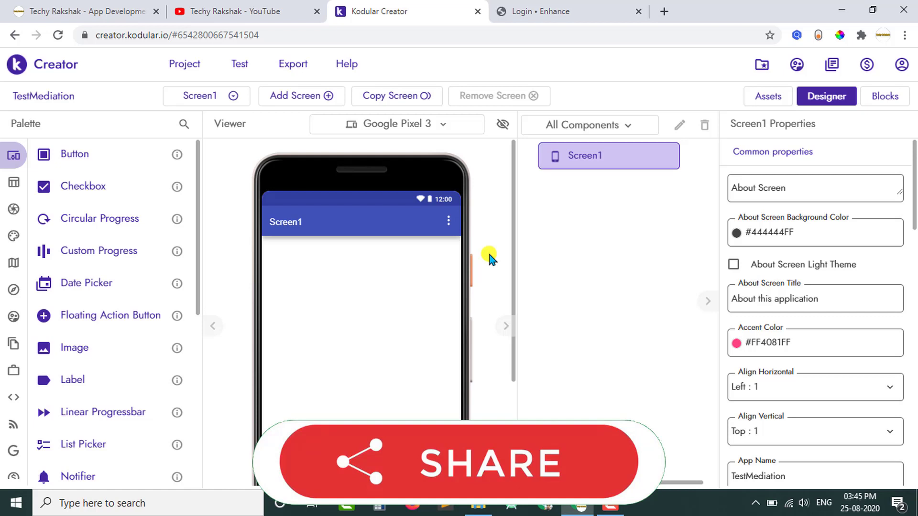
# Step: Glance at the Enhance login page, then return to the TestMediation project designer
pyautogui.click(567, 8)
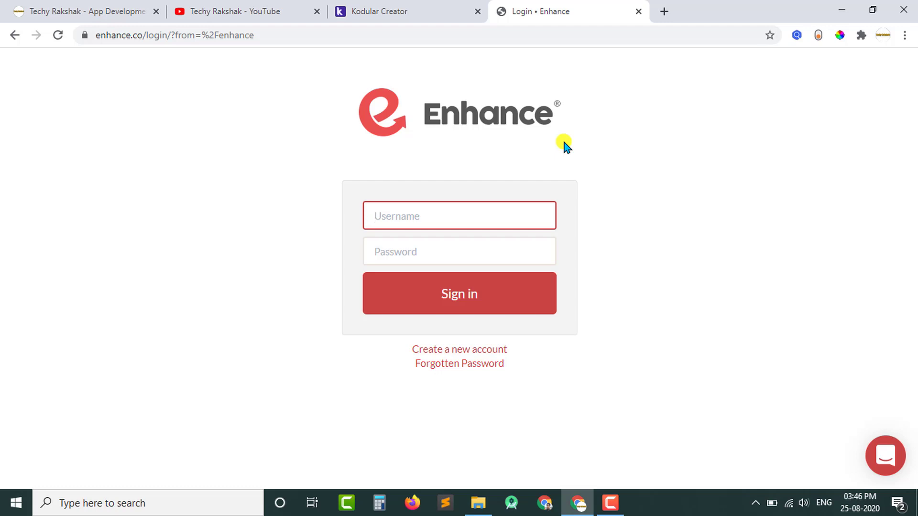
pyautogui.click(363, 9)
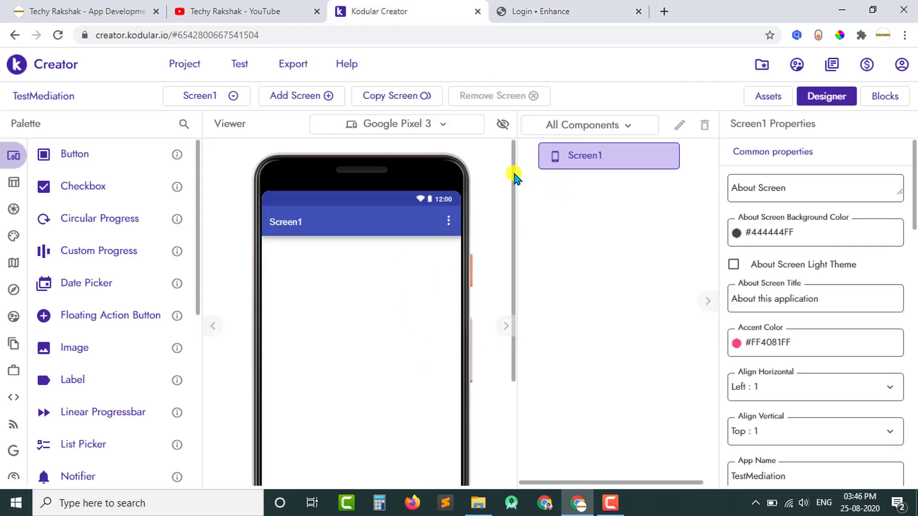
pyautogui.scroll(-1, 513, 189)
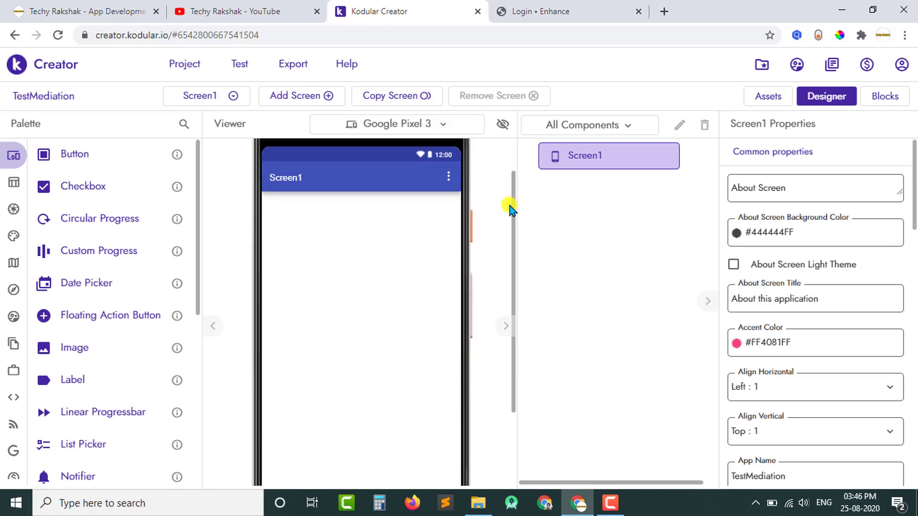
pyautogui.moveTo(510, 209); pyautogui.dragTo(545, 168)
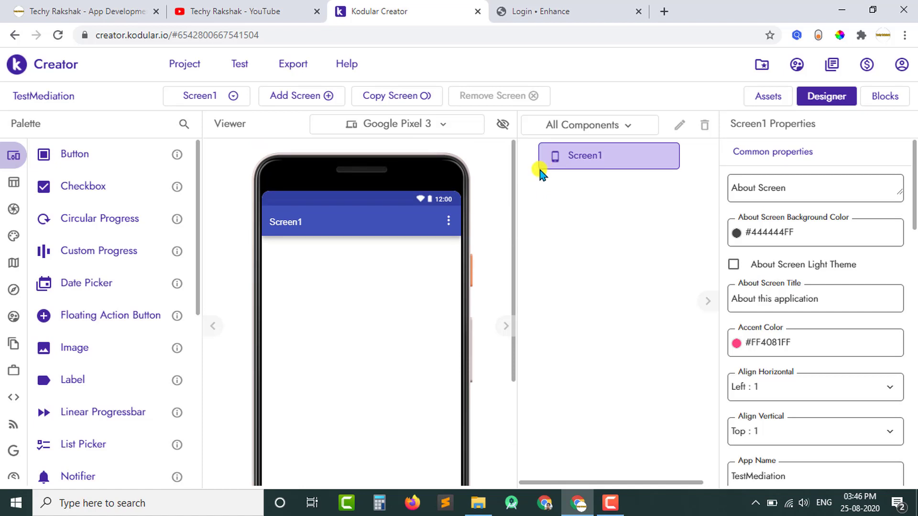
pyautogui.moveTo(540, 173); pyautogui.dragTo(531, 249)
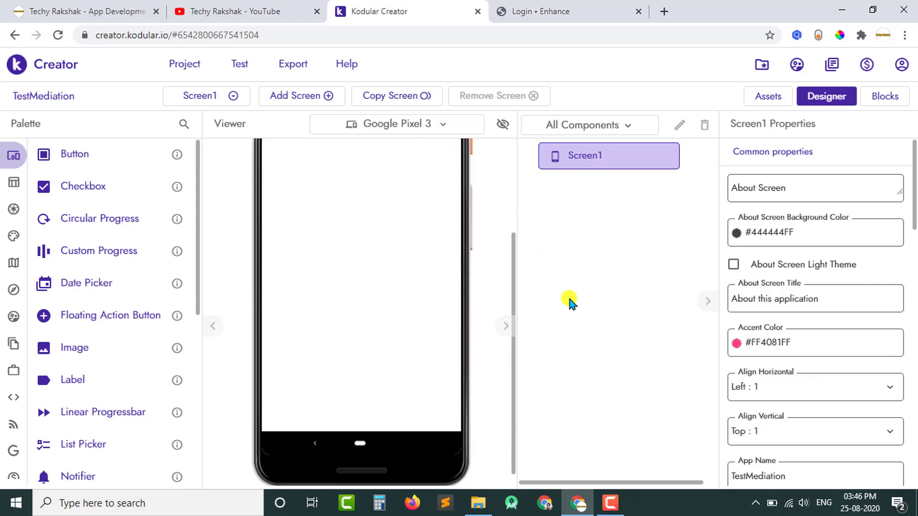
pyautogui.scroll(3, 497, 189)
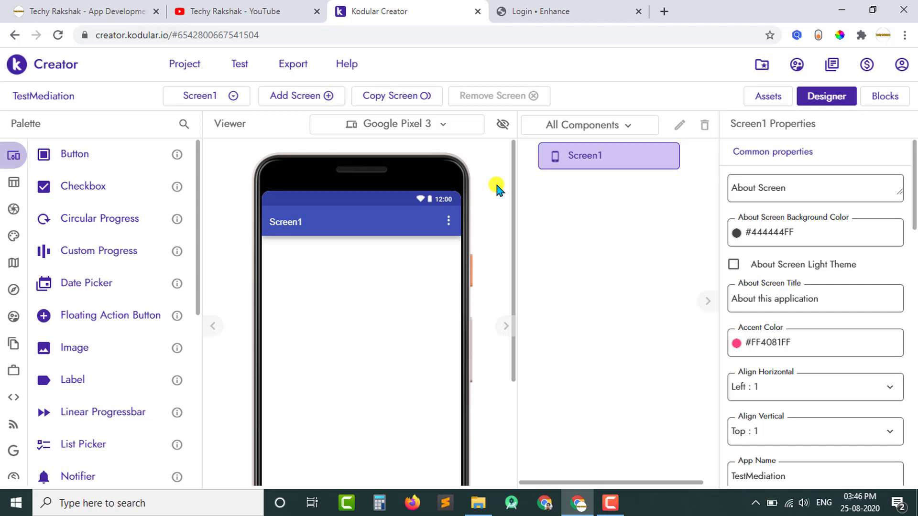
# Step: Import the EnhanceConnector .aix file from the palette's Extension category
pyautogui.moveTo(17, 266)
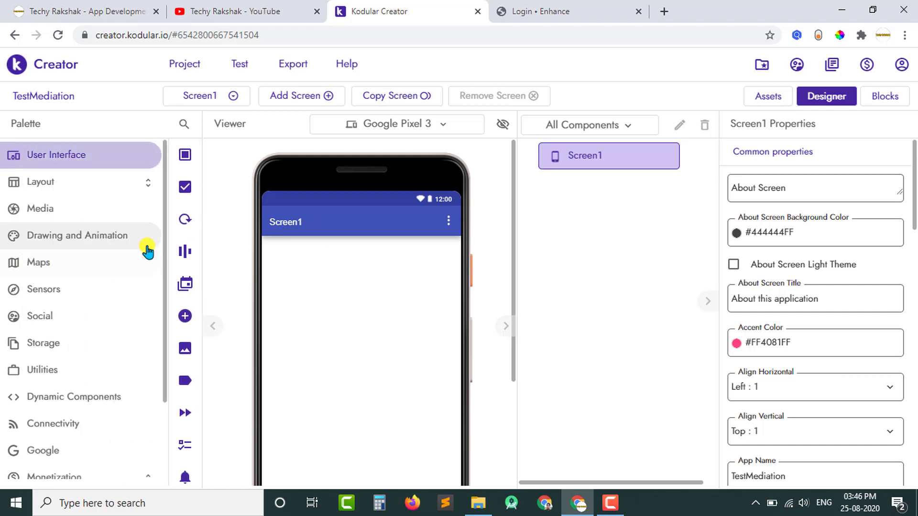
pyautogui.moveTo(165, 239); pyautogui.dragTo(149, 362)
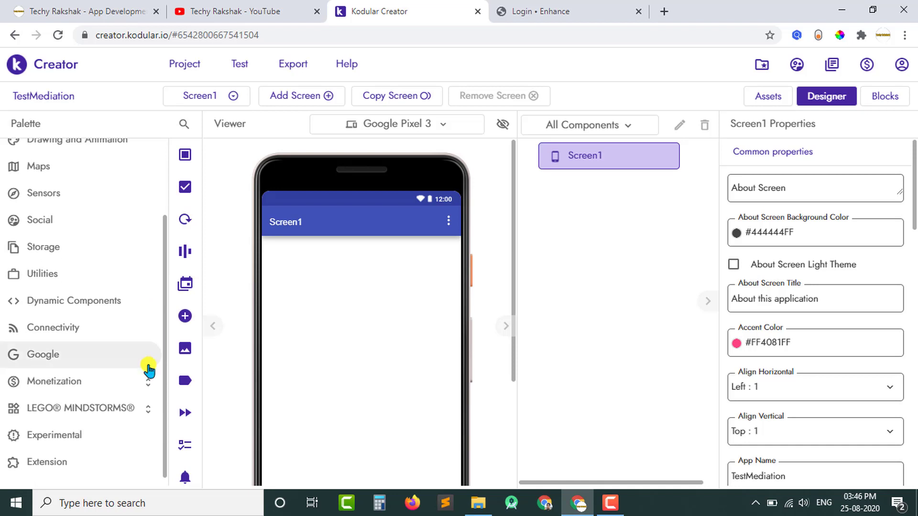
pyautogui.click(35, 462)
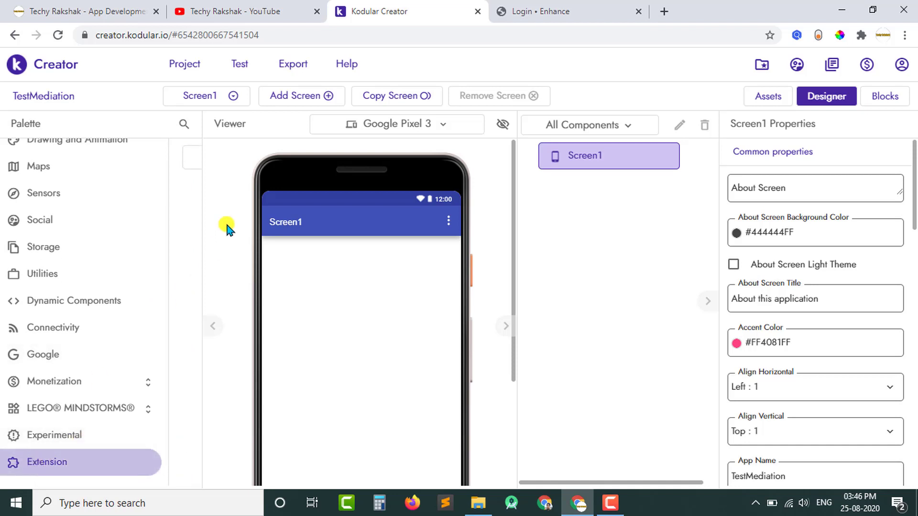
pyautogui.click(102, 167)
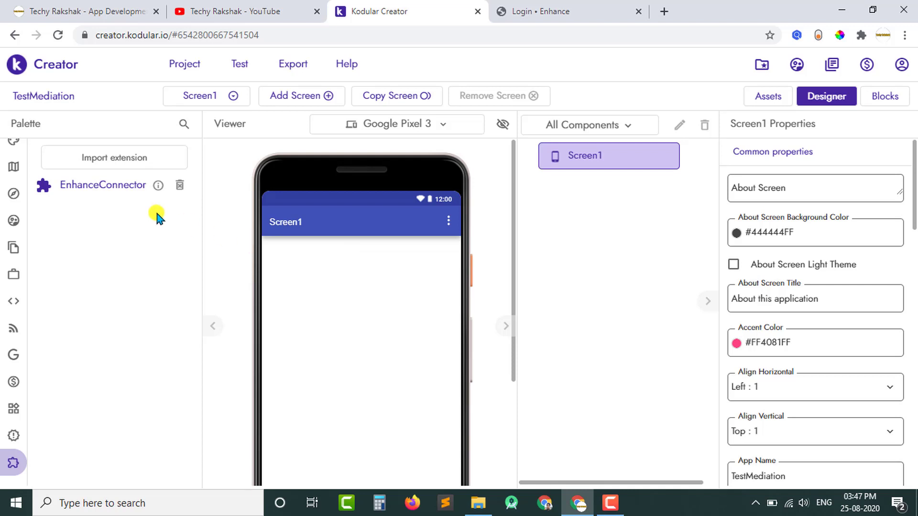
# Step: Drop EnhanceConnector onto the phone viewer to create EnhanceConnector1
pyautogui.moveTo(121, 186); pyautogui.dragTo(331, 303)
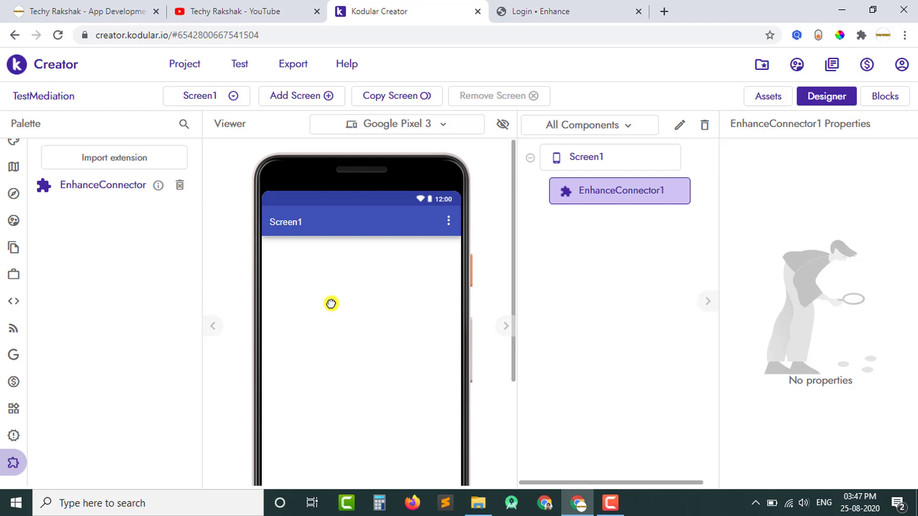
# Step: Sign in to Enhance with the account username and password, then start Enhance My App
pyautogui.click(524, 9)
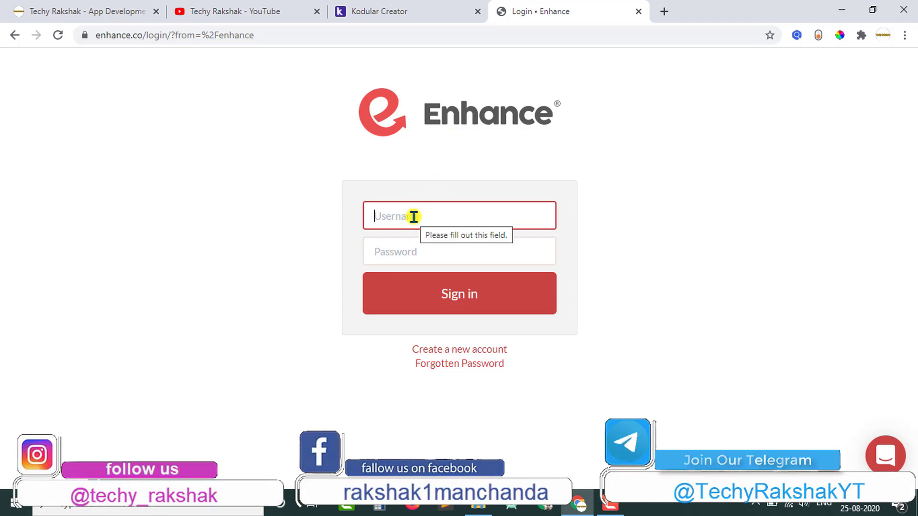
pyautogui.write('techy')
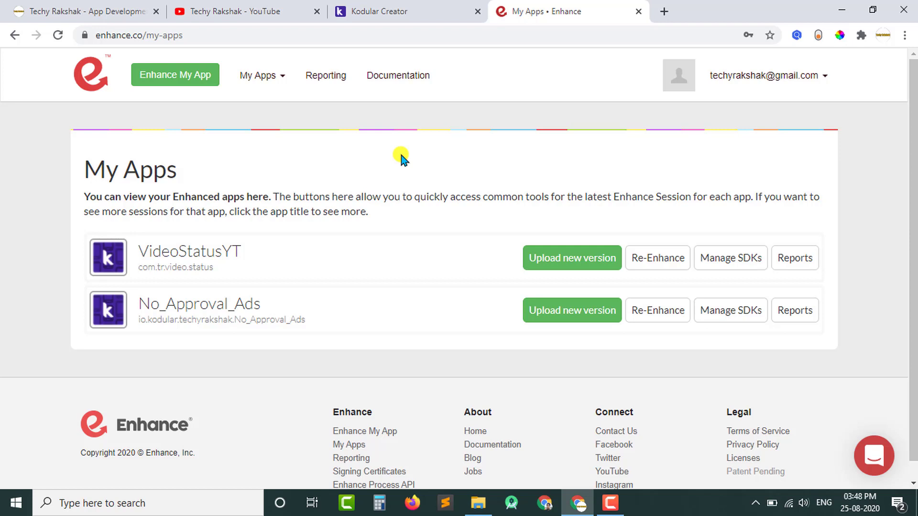
pyautogui.click(170, 76)
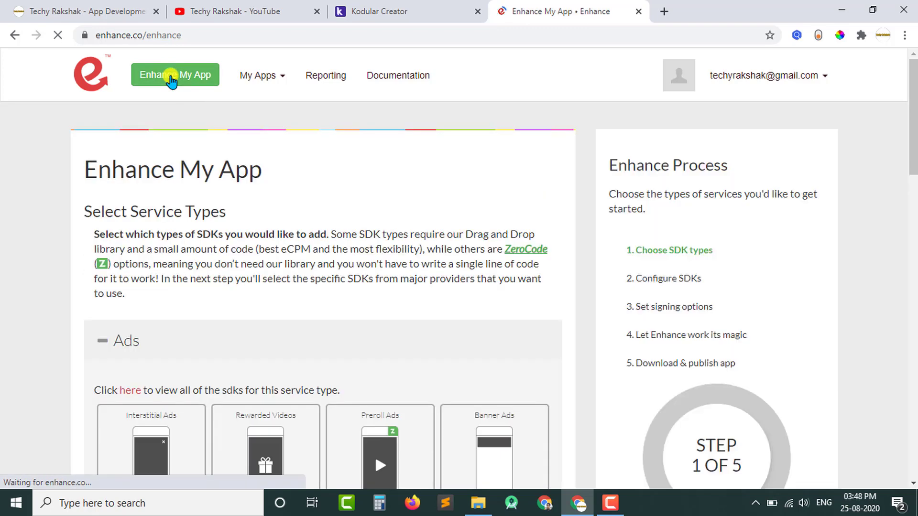
# Step: Select Interstitial Ads as the SDK service type
pyautogui.moveTo(914, 117); pyautogui.dragTo(914, 145)
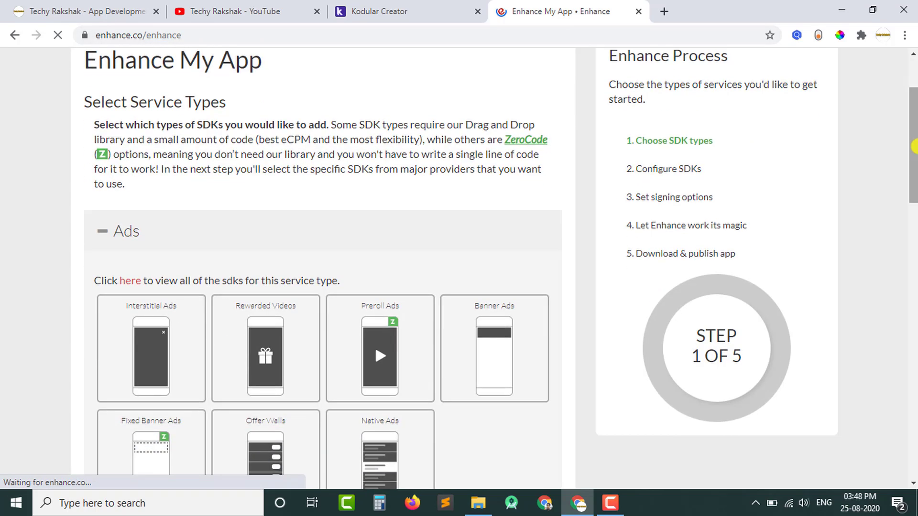
pyautogui.click(182, 340)
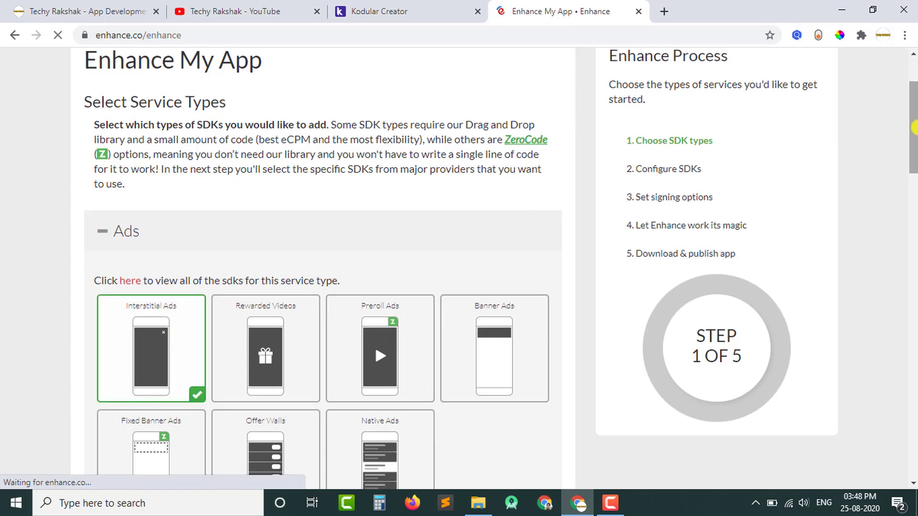
pyautogui.scroll(-1, 914, 138)
pyautogui.moveTo(914, 138); pyautogui.dragTo(862, 397)
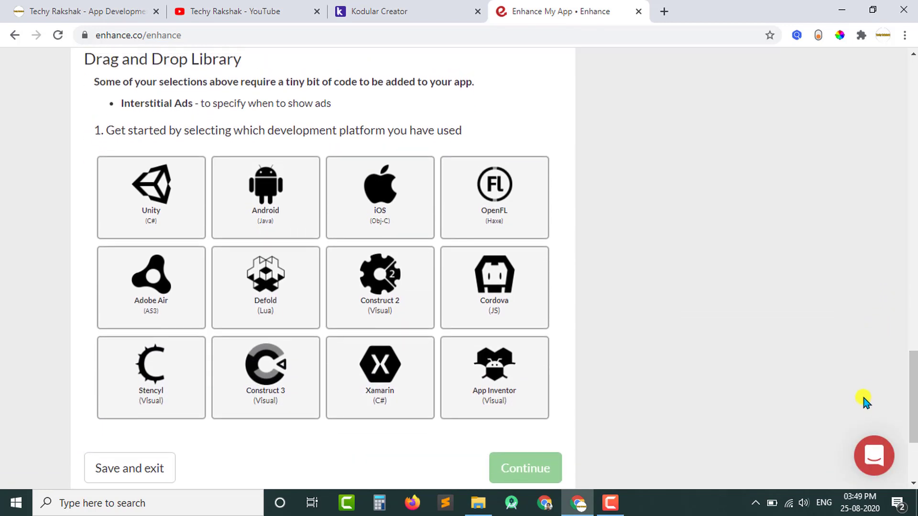
# Step: Choose App Inventor (Visual) as the platform and return to Kodular Creator
pyautogui.moveTo(86, 61); pyautogui.dragTo(237, 61)
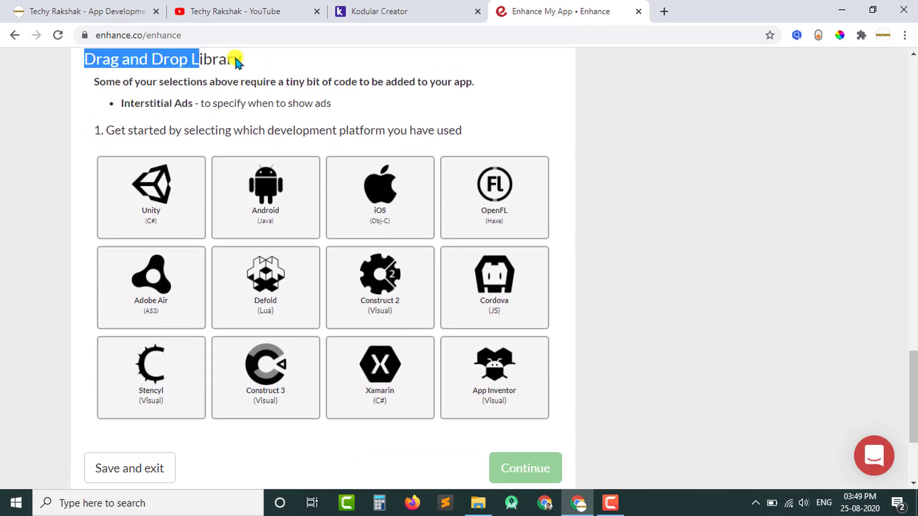
pyautogui.click(237, 61)
pyautogui.scroll(1, 246, 61)
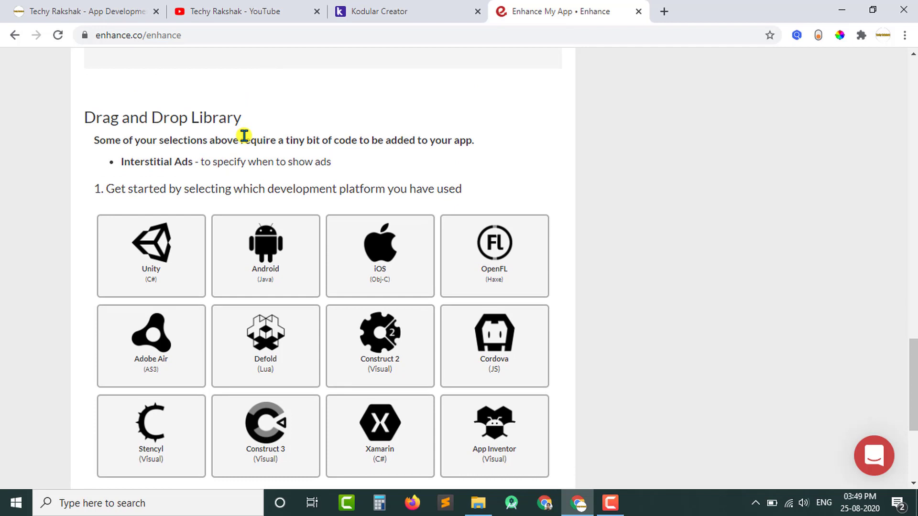
pyautogui.scroll(-1, 821, 372)
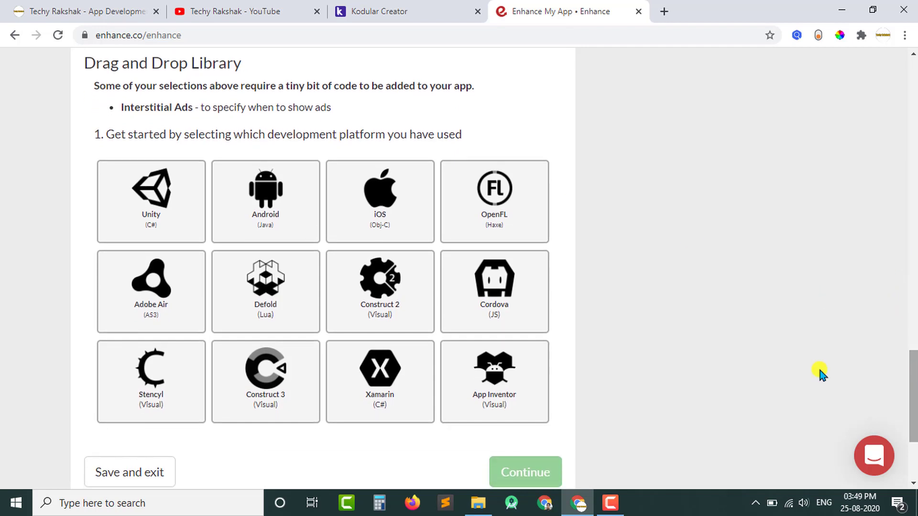
pyautogui.click(493, 398)
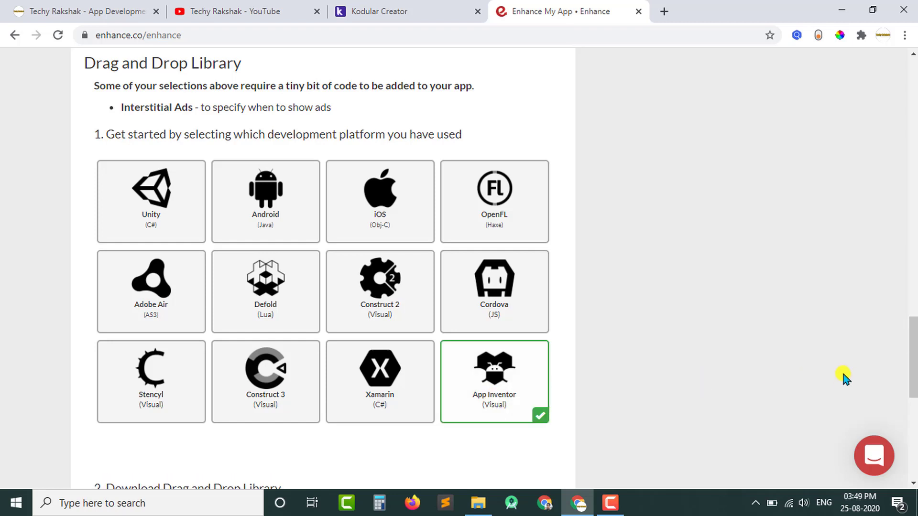
pyautogui.scroll(-3, 842, 375)
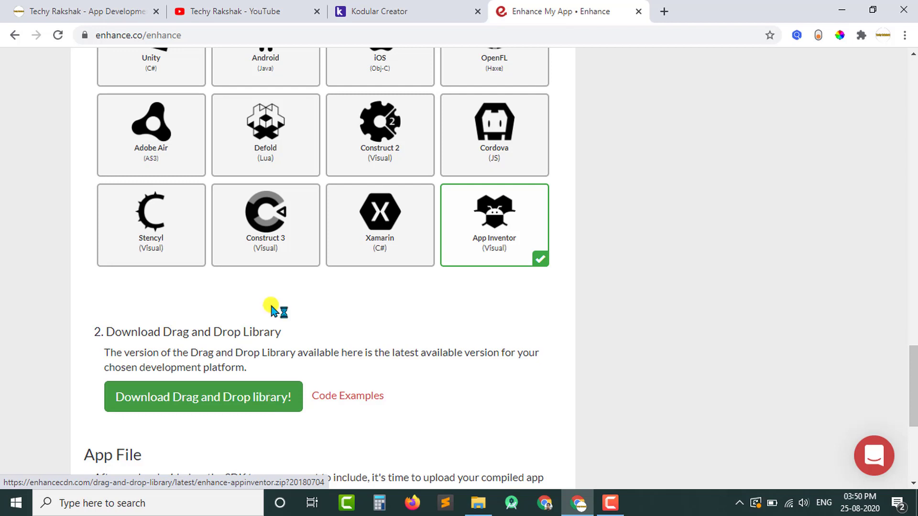
pyautogui.click(376, 9)
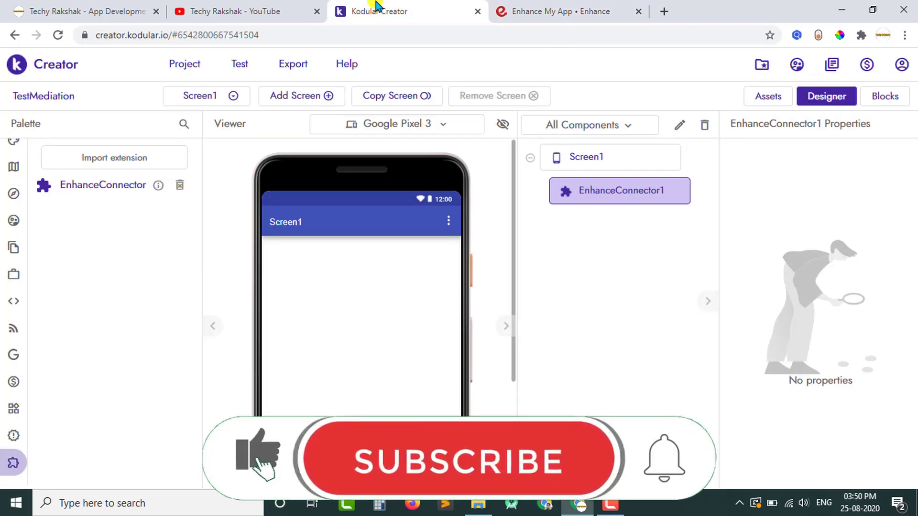
# Step: Add a Button (Button1) to Screen1
pyautogui.click(385, 345)
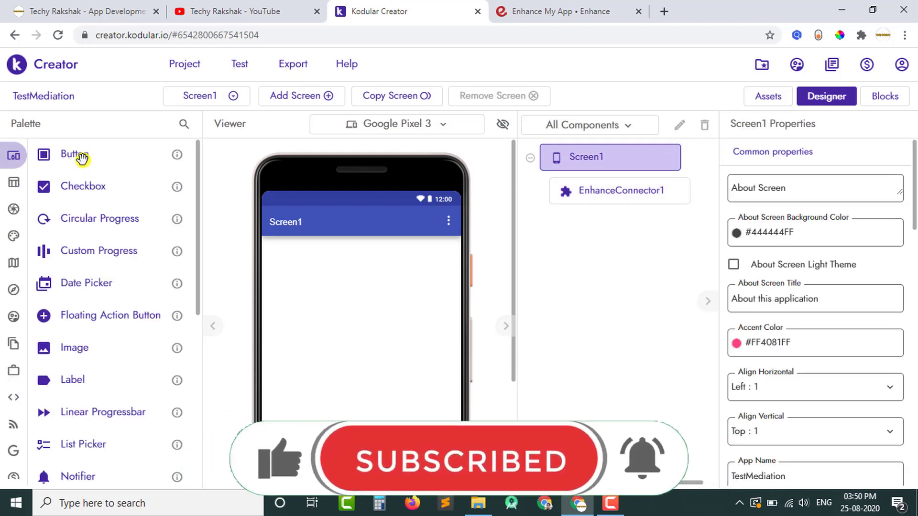
pyautogui.moveTo(81, 160); pyautogui.dragTo(314, 285)
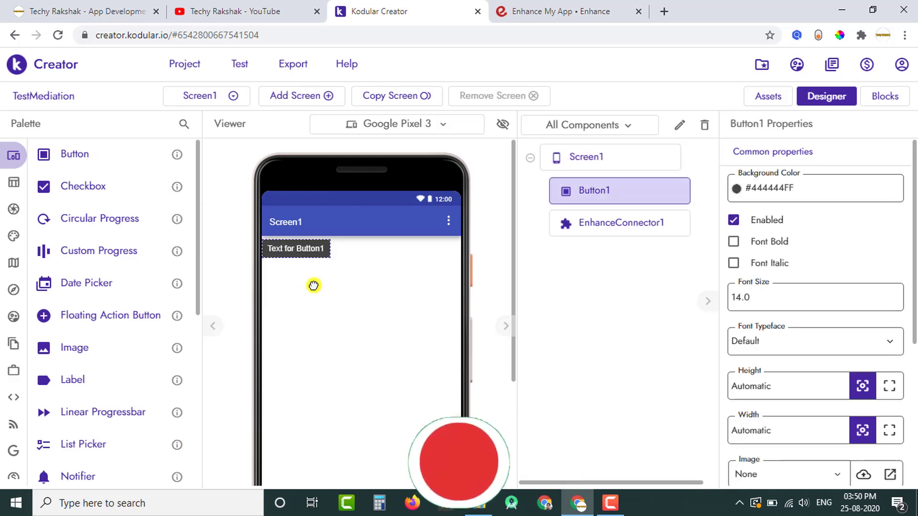
pyautogui.click(428, 305)
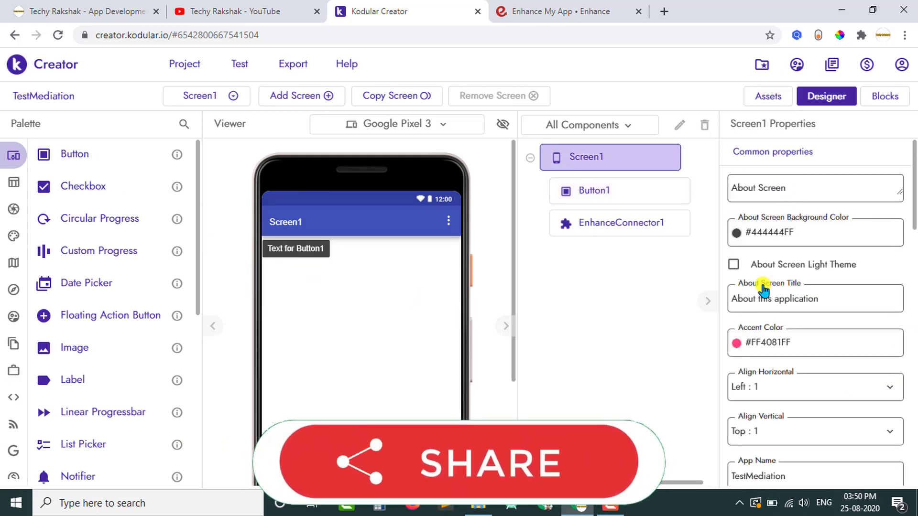
# Step: Set Screen1's Align Horizontal and Align Vertical to Center, then open Blocks
pyautogui.click(782, 388)
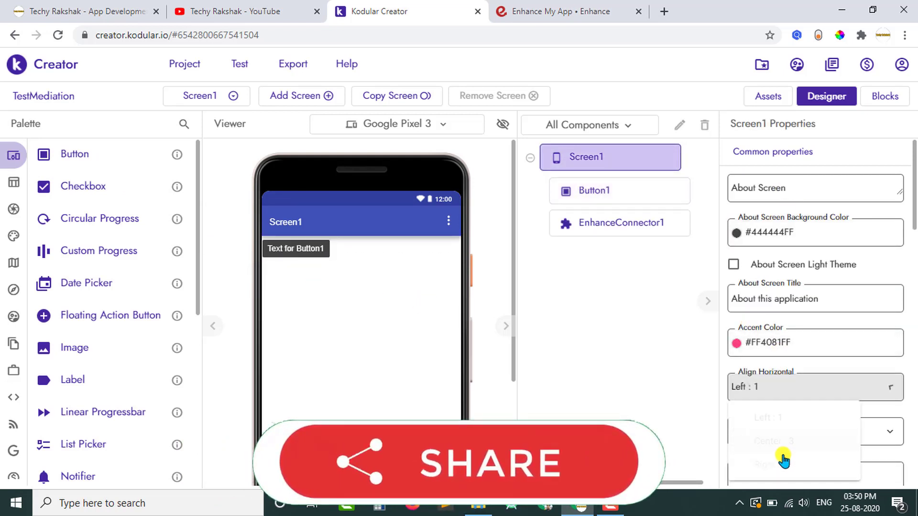
pyautogui.click(774, 440)
pyautogui.click(843, 443)
pyautogui.click(813, 484)
pyautogui.moveTo(514, 282); pyautogui.dragTo(518, 263)
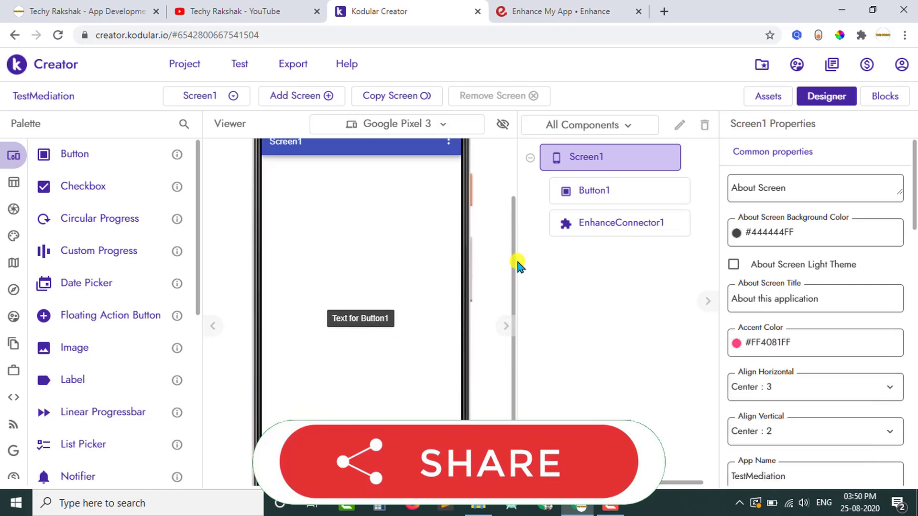
pyautogui.click(343, 313)
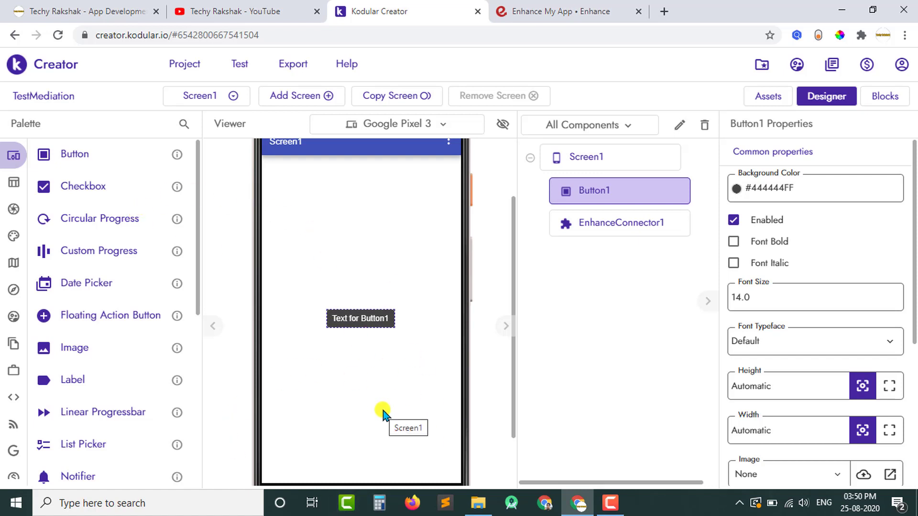
pyautogui.click(876, 108)
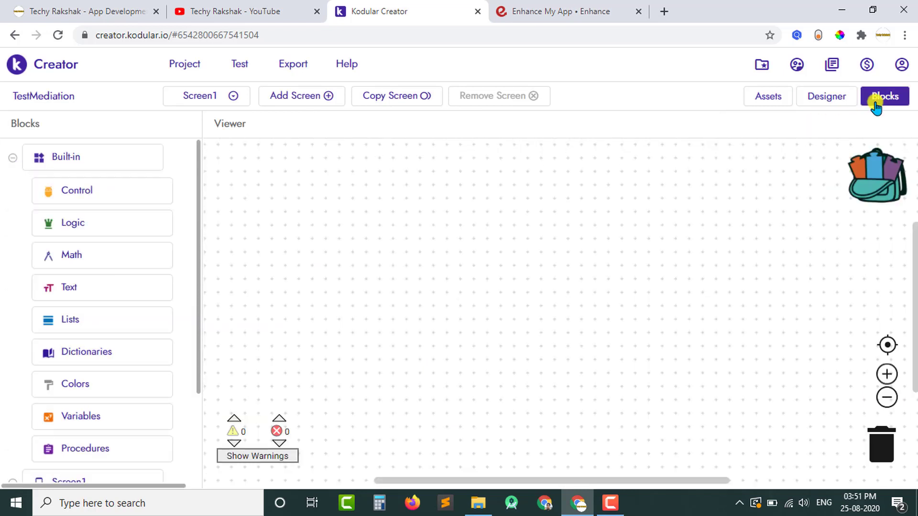
# Step: Place a when Button1.Click event block on the workspace
pyautogui.moveTo(199, 184); pyautogui.dragTo(194, 263)
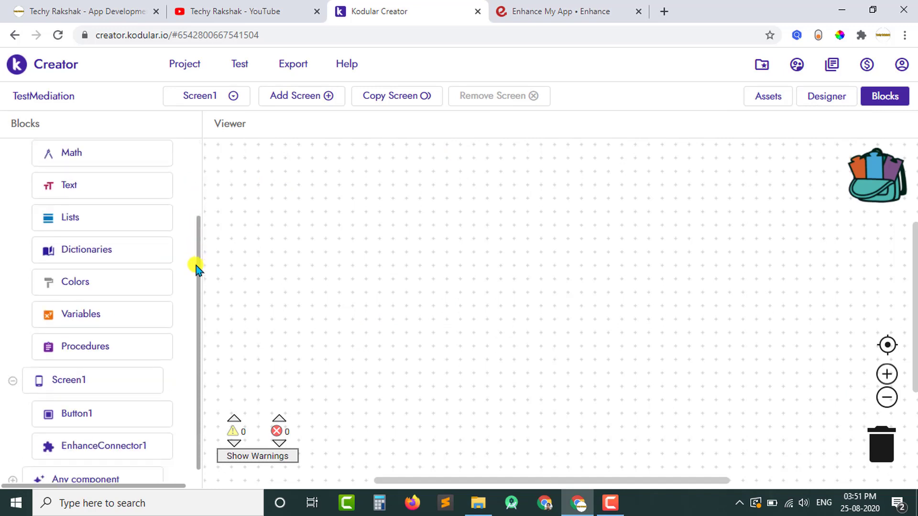
pyautogui.click(78, 406)
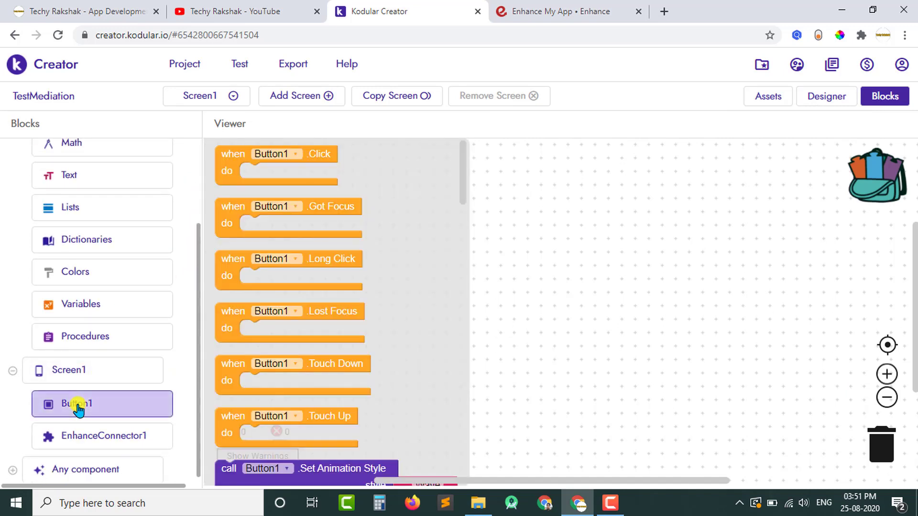
pyautogui.moveTo(235, 163); pyautogui.dragTo(272, 199)
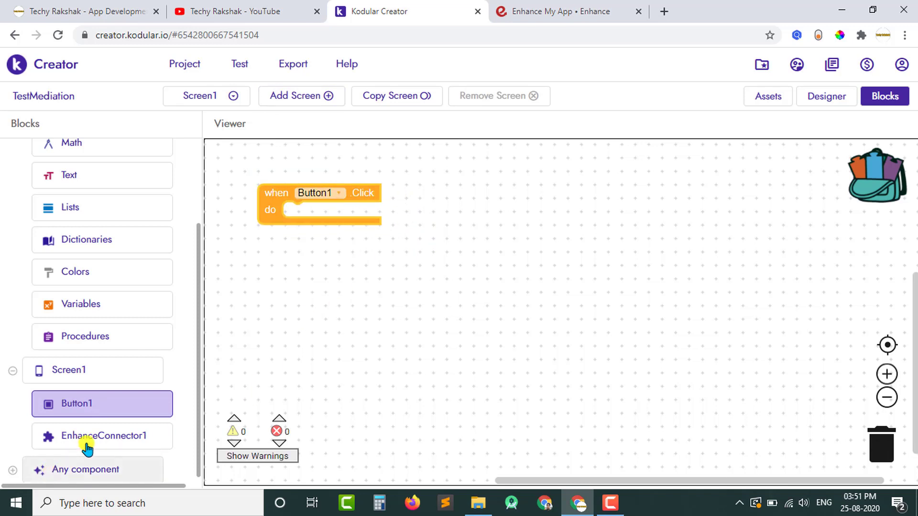
# Step: Add an if block inside Button1.Click testing EnhanceConnector1.IsInterstitialReady
pyautogui.click(101, 434)
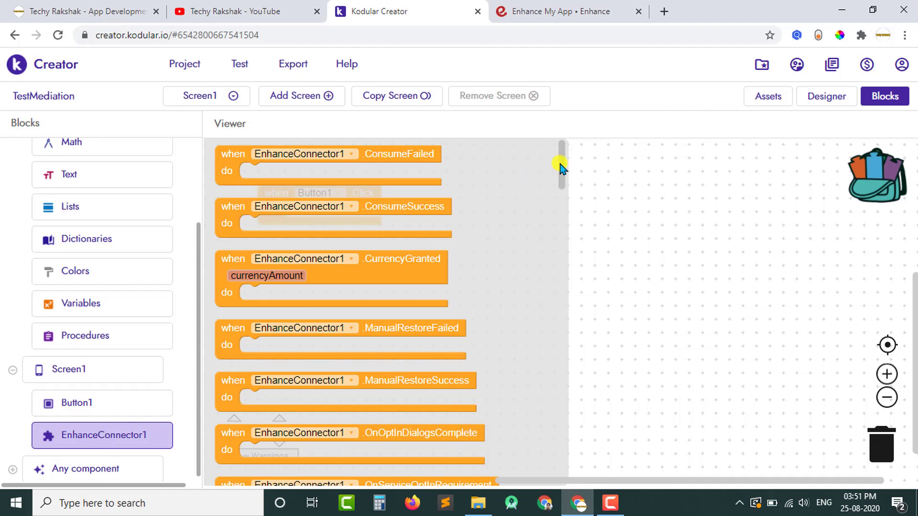
pyautogui.moveTo(561, 165); pyautogui.dragTo(557, 317)
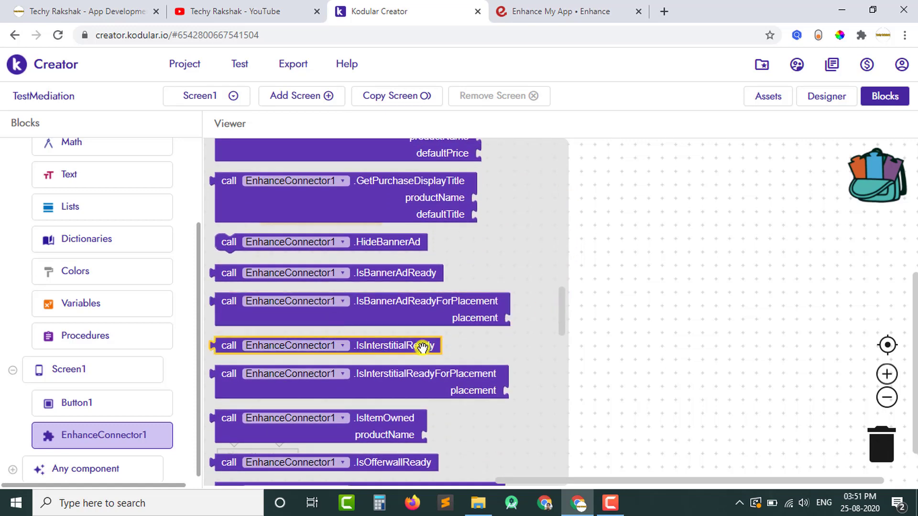
pyautogui.moveTo(408, 346); pyautogui.dragTo(620, 194)
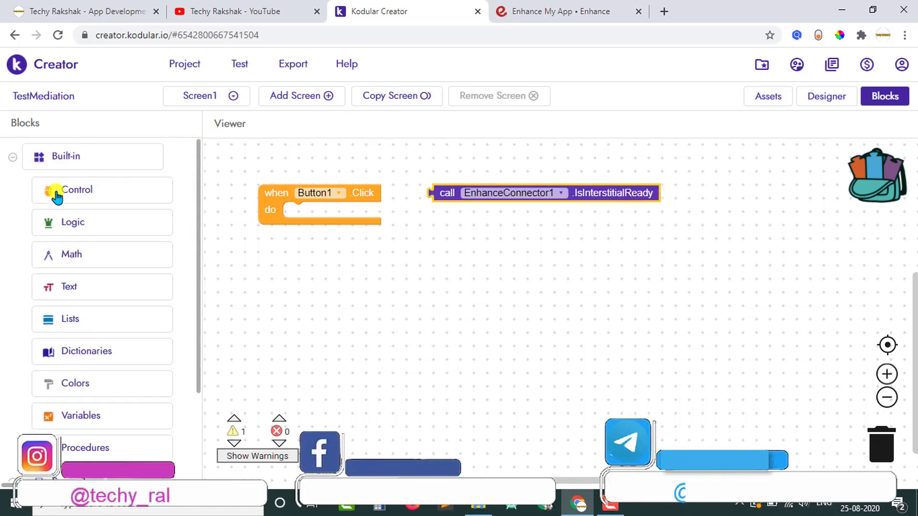
pyautogui.click(106, 191)
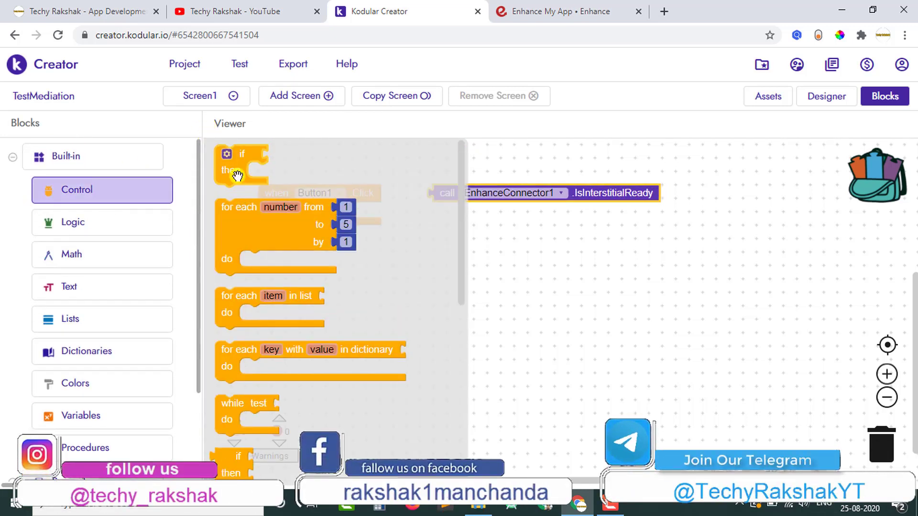
pyautogui.moveTo(238, 176); pyautogui.dragTo(297, 227)
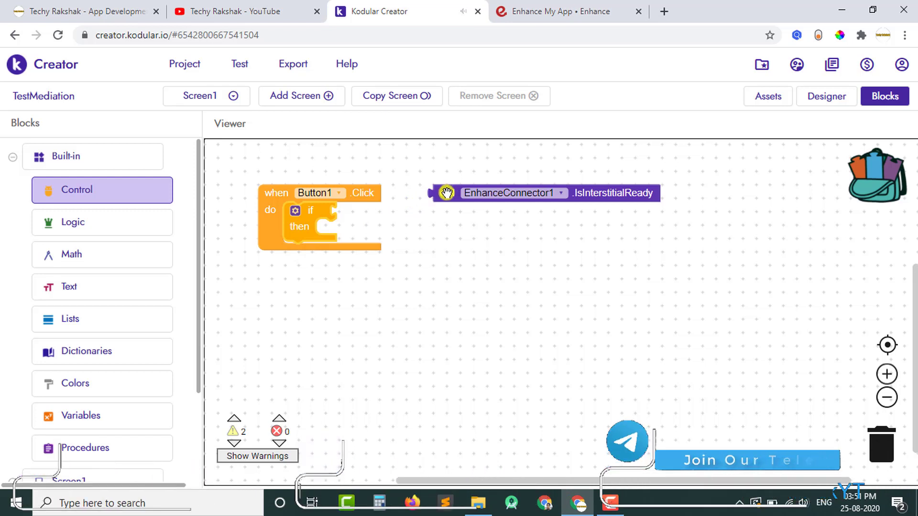
pyautogui.moveTo(461, 205); pyautogui.dragTo(433, 194)
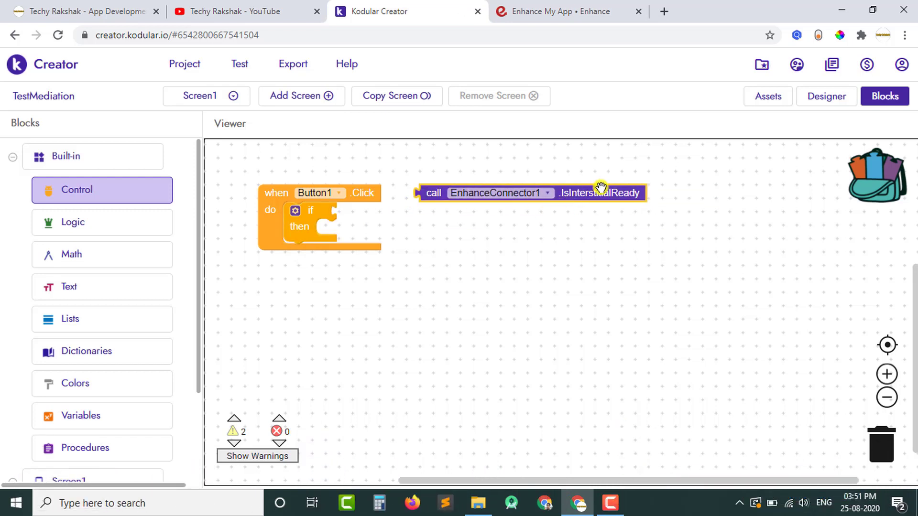
pyautogui.moveTo(595, 192); pyautogui.dragTo(520, 217)
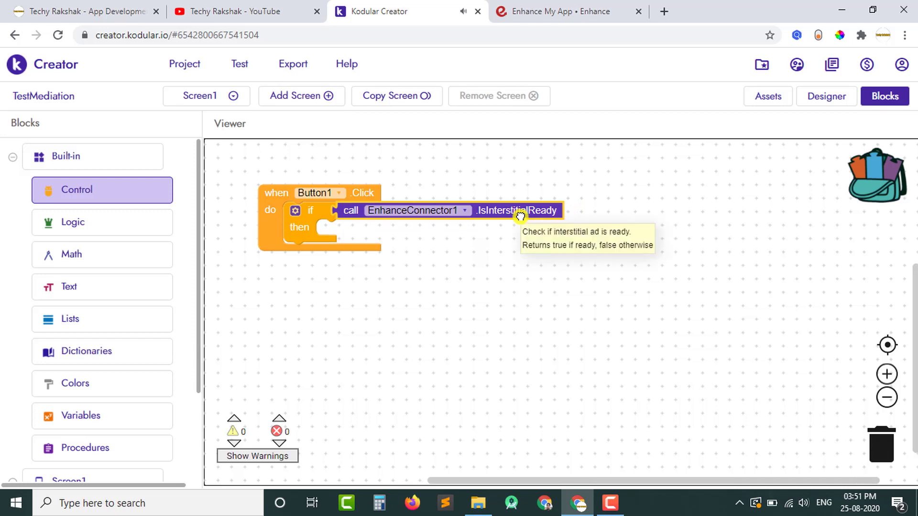
# Step: Select the Click, if and IsInterstitialReady blocks to check the assembly
pyautogui.click(257, 194)
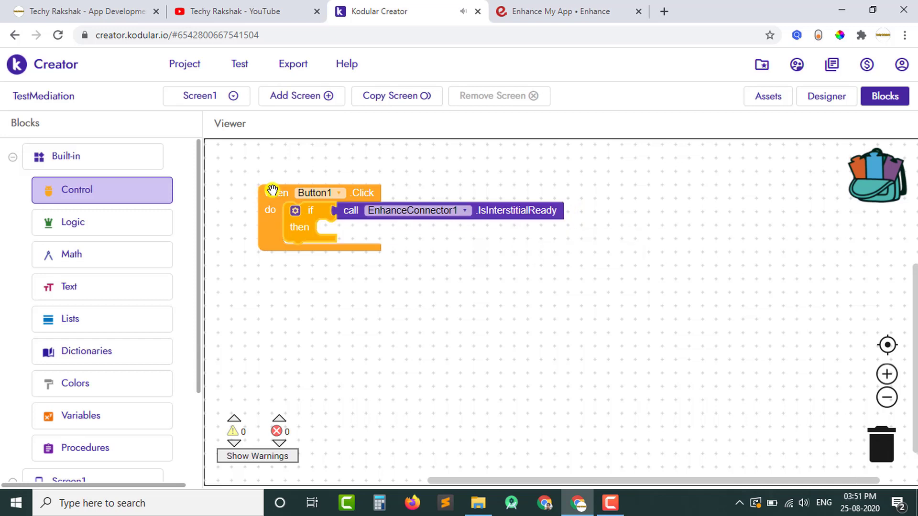
pyautogui.click(272, 190)
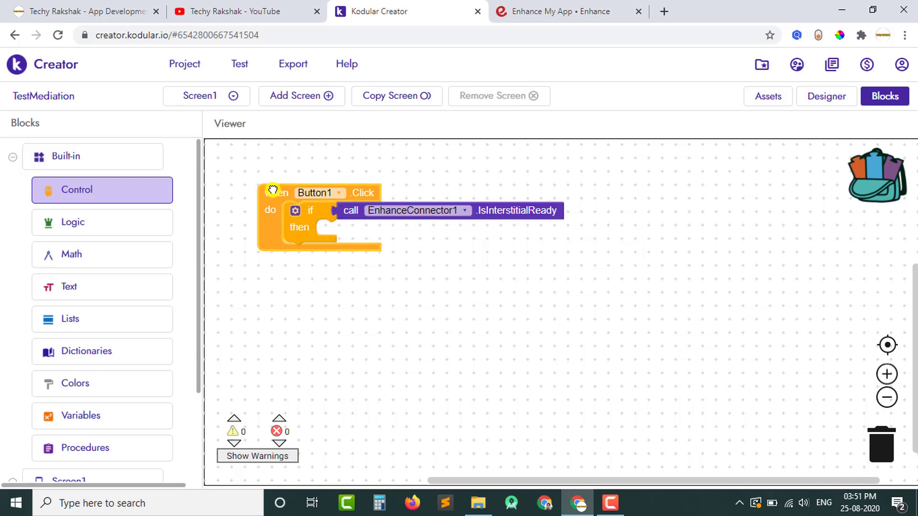
pyautogui.click(427, 254)
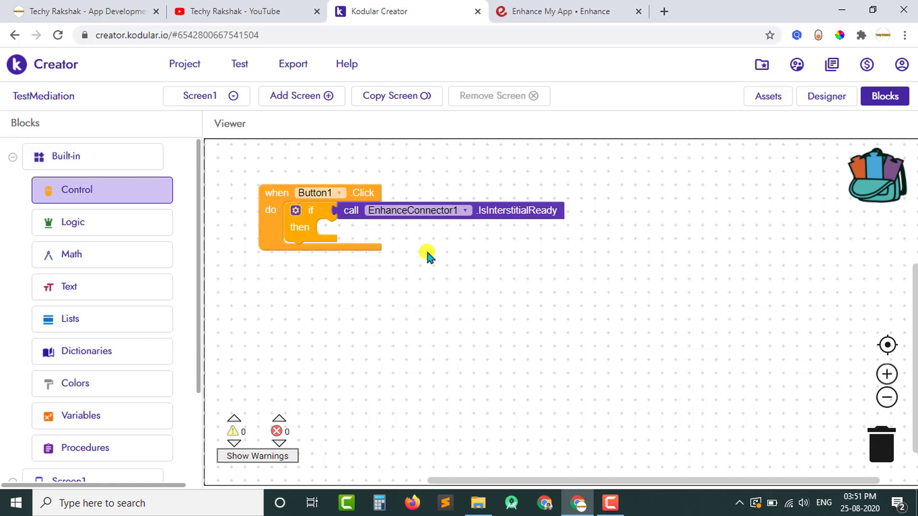
pyautogui.click(499, 218)
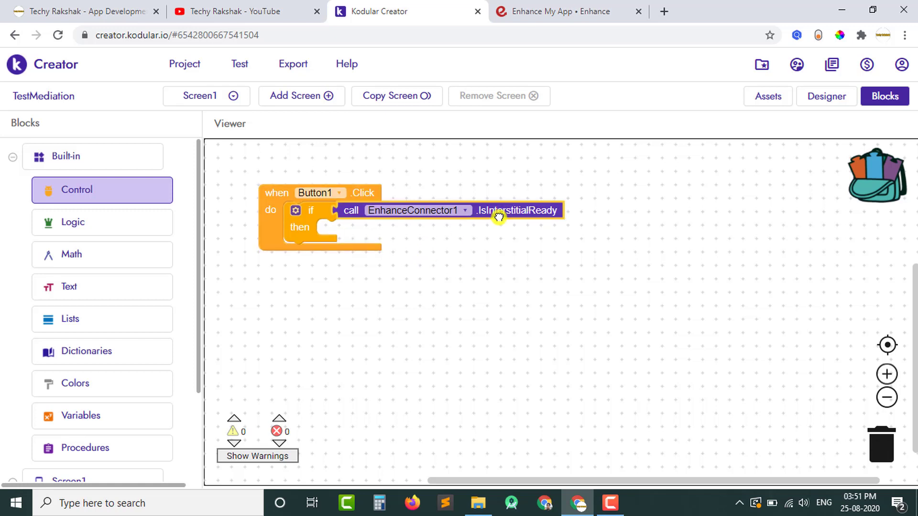
pyautogui.click(299, 227)
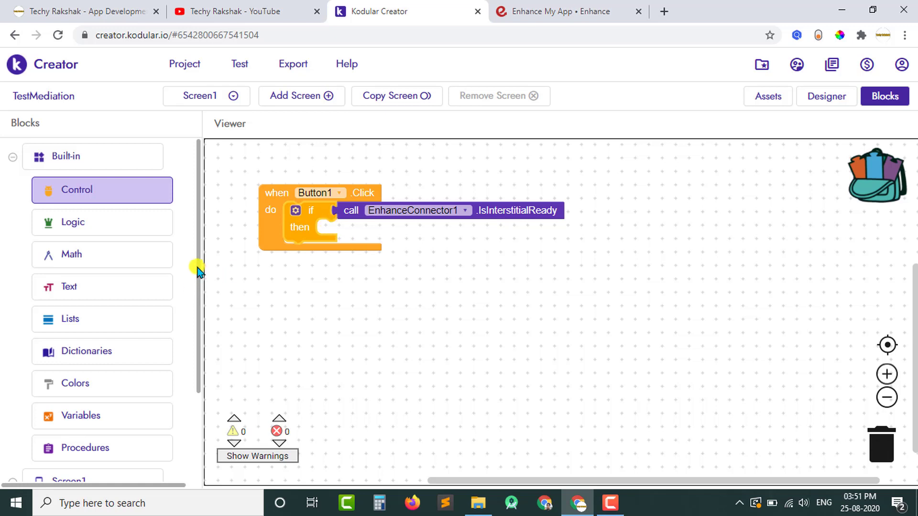
pyautogui.moveTo(197, 269); pyautogui.dragTo(195, 395)
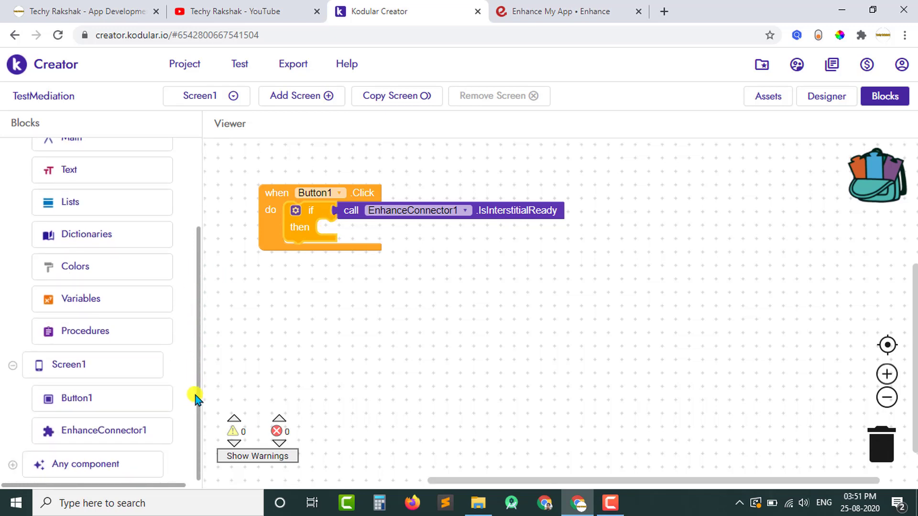
# Step: Put EnhanceConnector1.Show Interstitial Ad in the then branch and zoom in
pyautogui.click(142, 430)
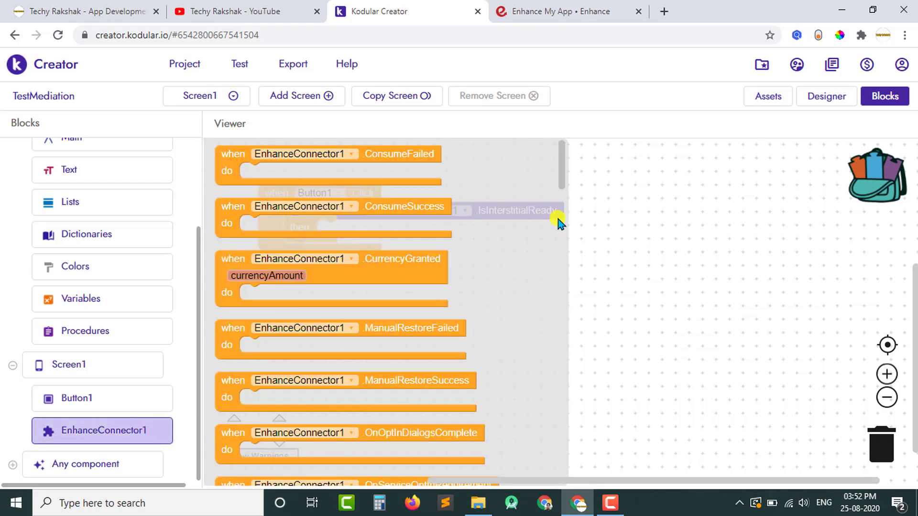
pyautogui.moveTo(561, 188); pyautogui.dragTo(547, 446)
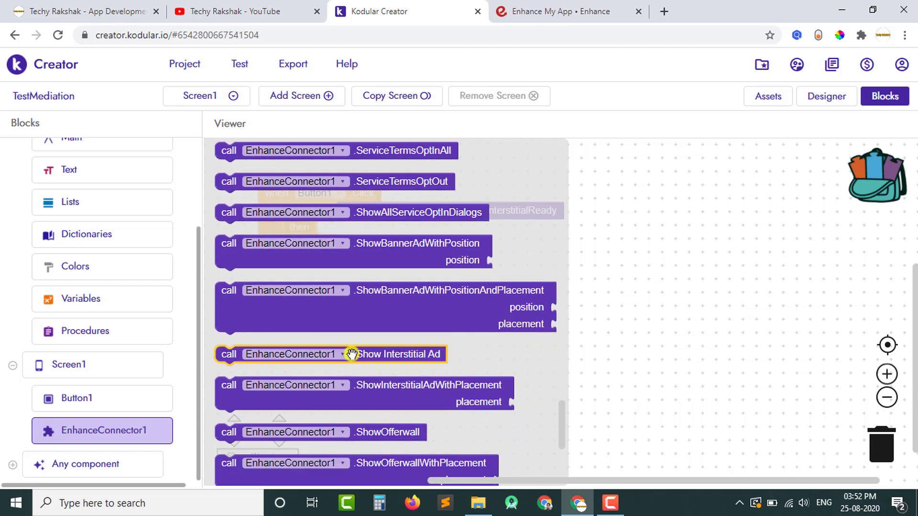
pyautogui.moveTo(351, 354); pyautogui.dragTo(450, 235)
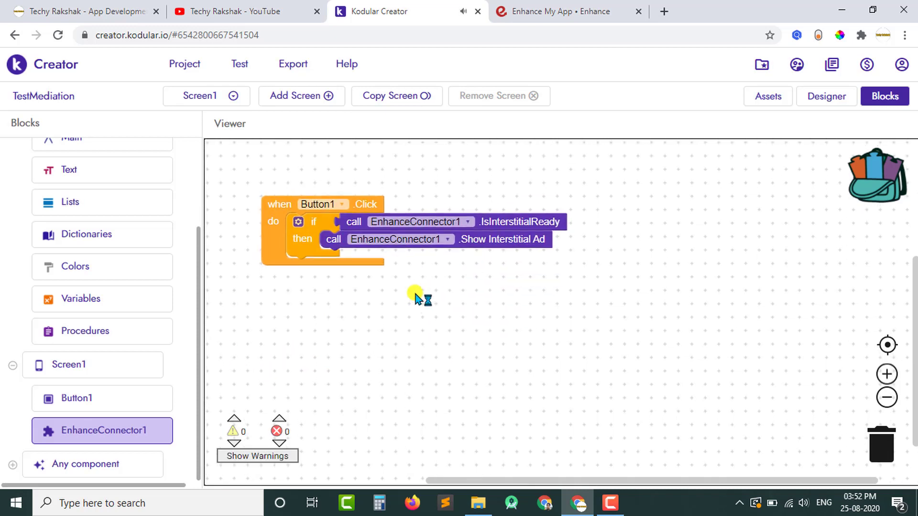
pyautogui.click(887, 375)
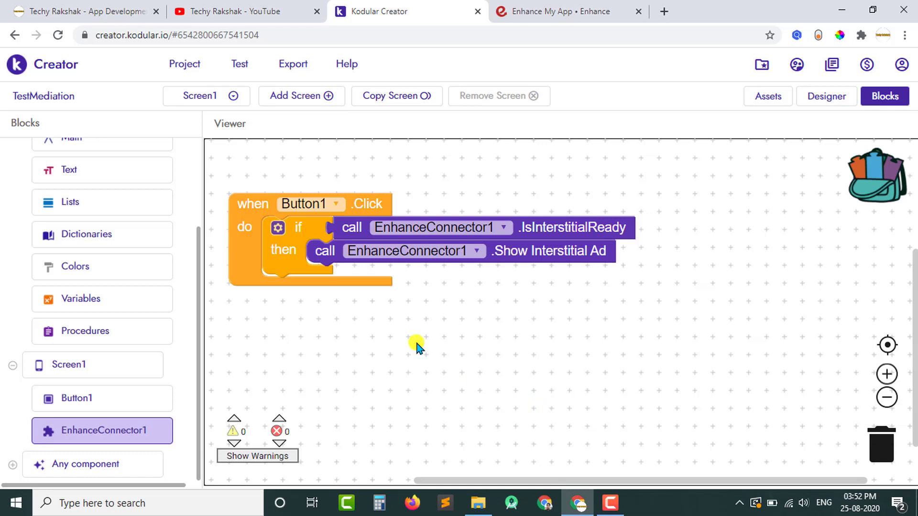
pyautogui.moveTo(416, 345); pyautogui.dragTo(416, 325)
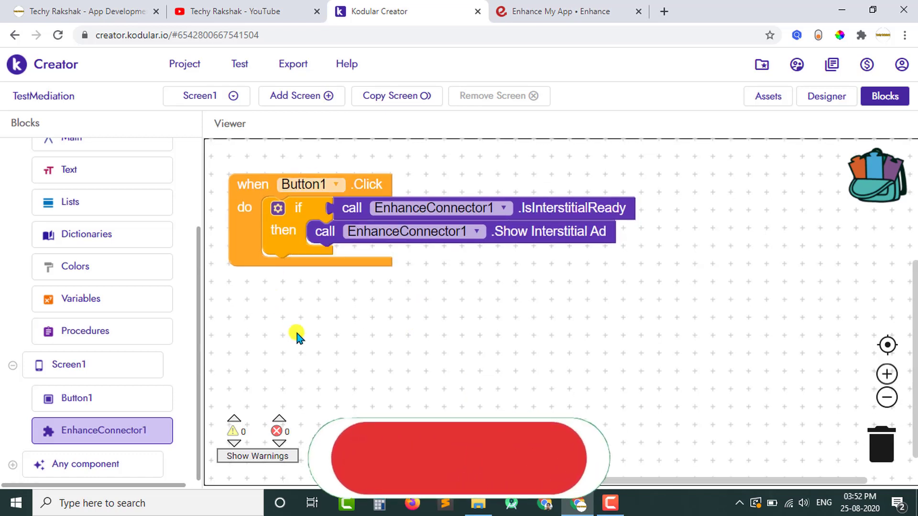
# Step: Add a when Screen1.Initialize block via the 'when scren' search, placed below Button1.Click
pyautogui.write('when scren')
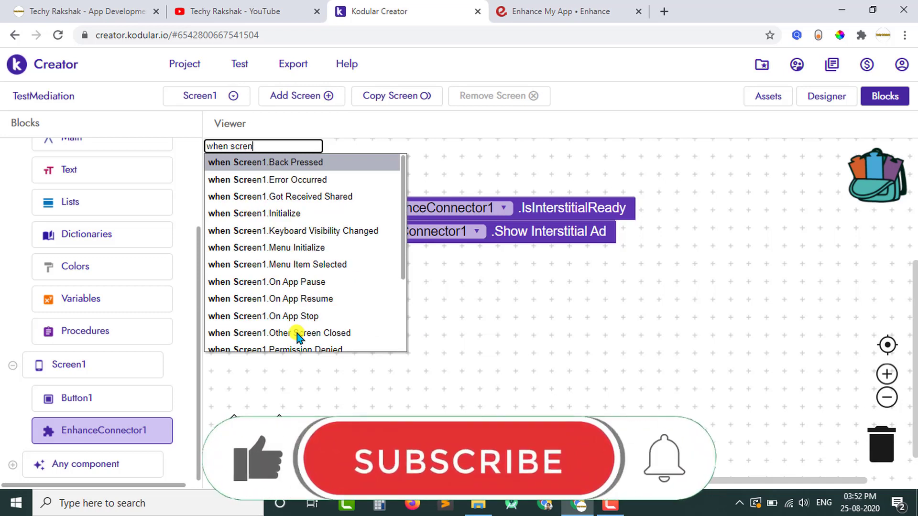
pyautogui.press('Down')
pyautogui.press('Down')
pyautogui.press('Down')
pyautogui.press('Return')
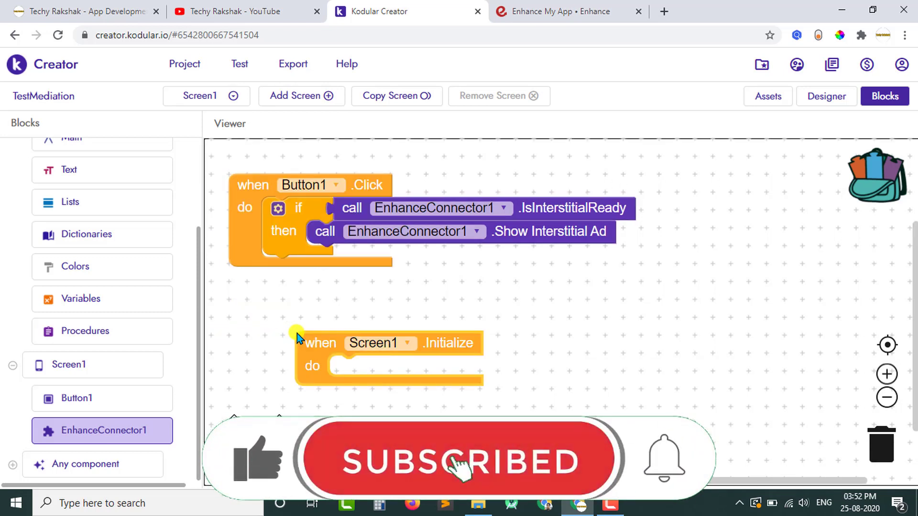
pyautogui.moveTo(297, 336); pyautogui.dragTo(233, 345)
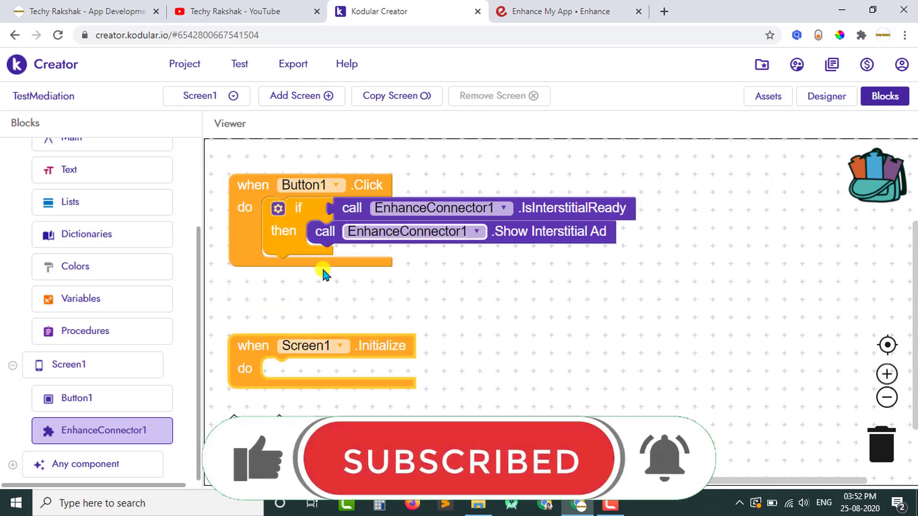
pyautogui.moveTo(312, 283); pyautogui.dragTo(311, 242)
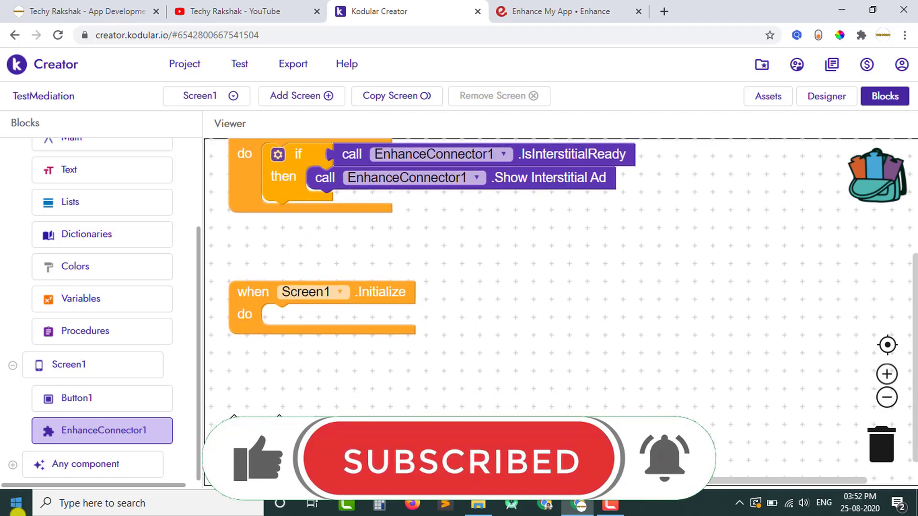
# Step: Put EnhanceConnector1.ShowBannerAdWithPosition inside Screen1.Initialize
pyautogui.click(110, 435)
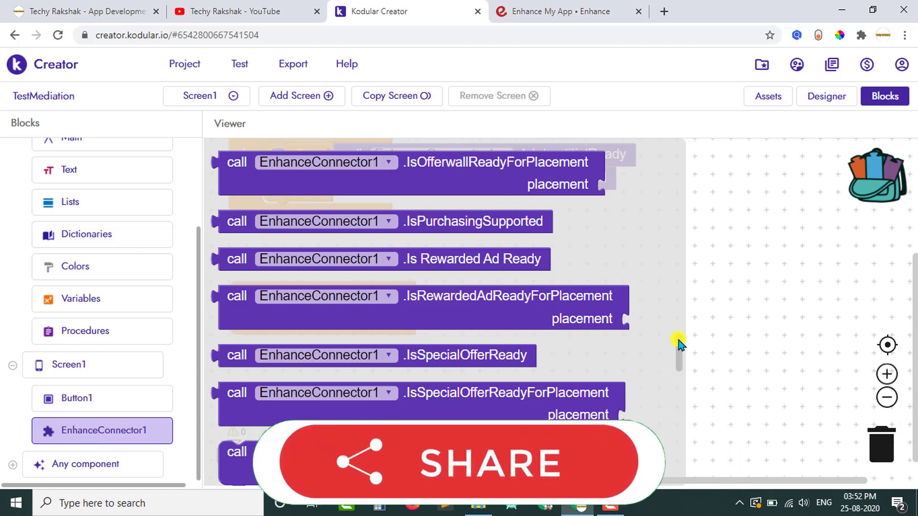
pyautogui.moveTo(679, 343); pyautogui.dragTo(671, 426)
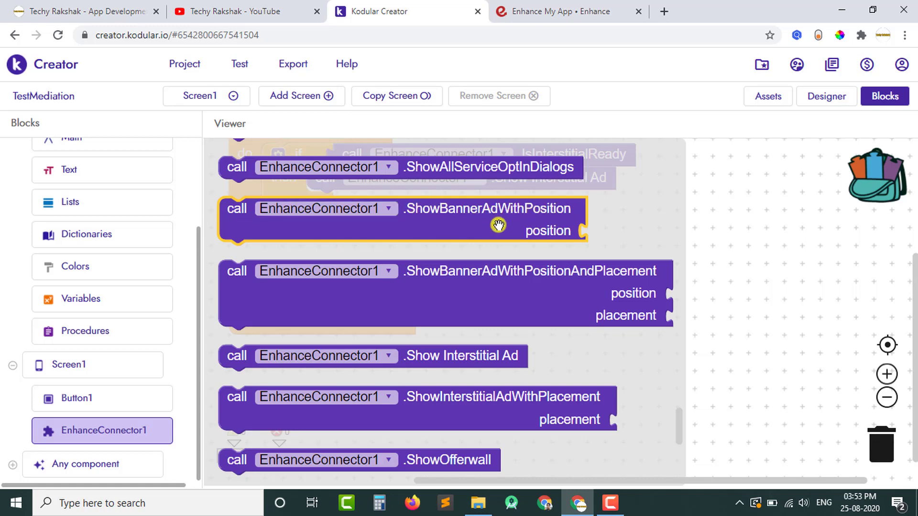
pyautogui.moveTo(498, 226); pyautogui.dragTo(550, 332)
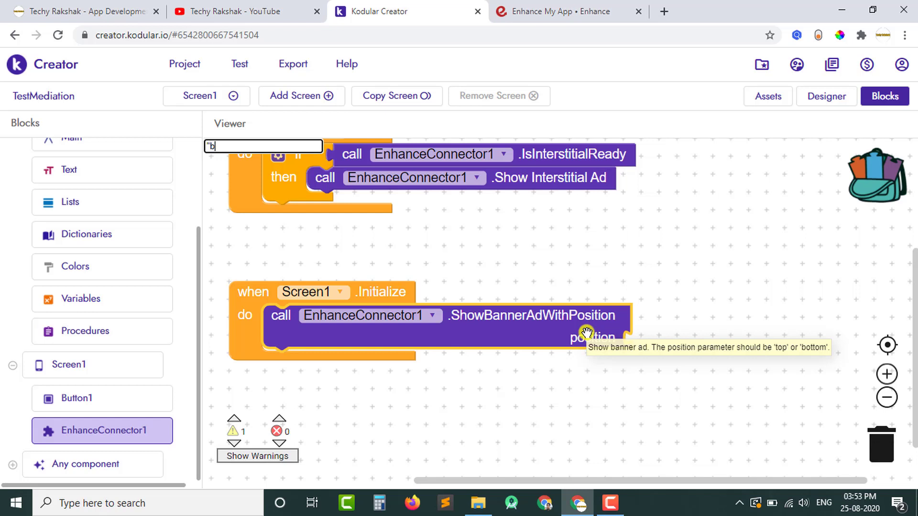
# Step: Give the banner call's position input the text "bottom"
pyautogui.write('ottom')
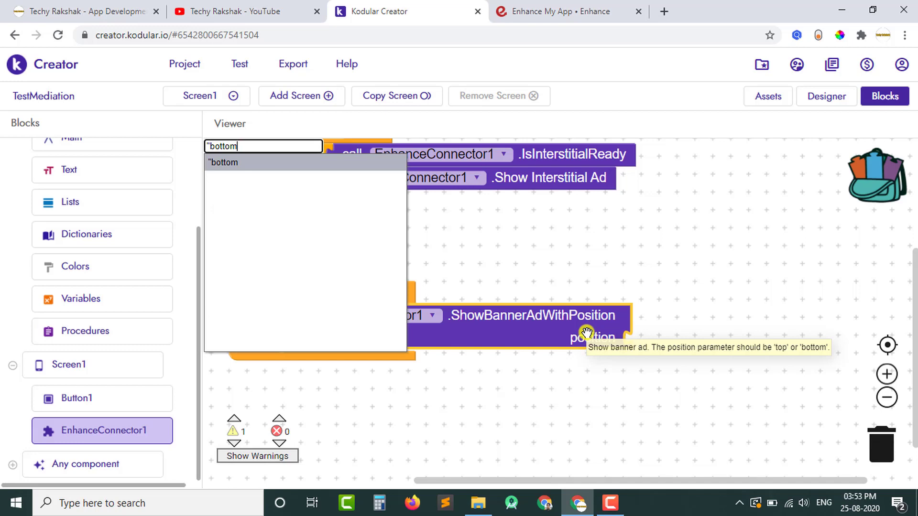
pyautogui.press('Return')
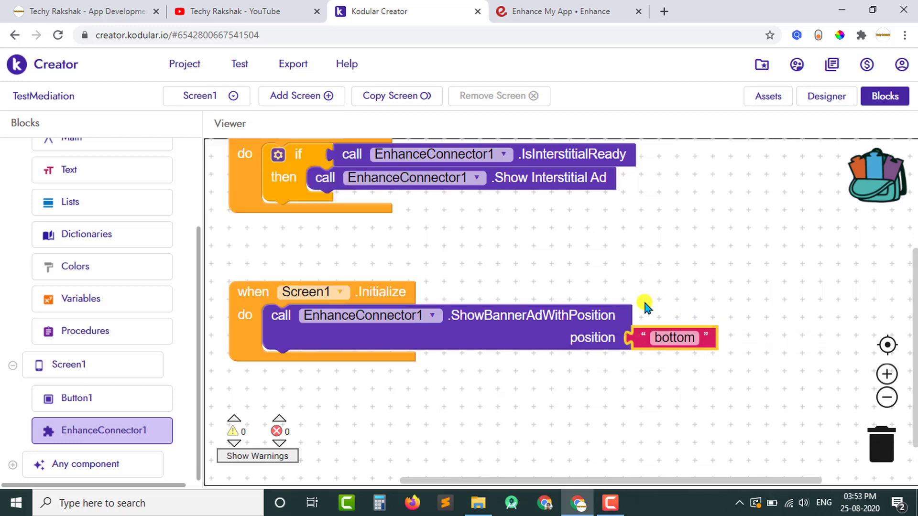
pyautogui.click(555, 7)
pyautogui.click(376, 6)
pyautogui.click(581, 338)
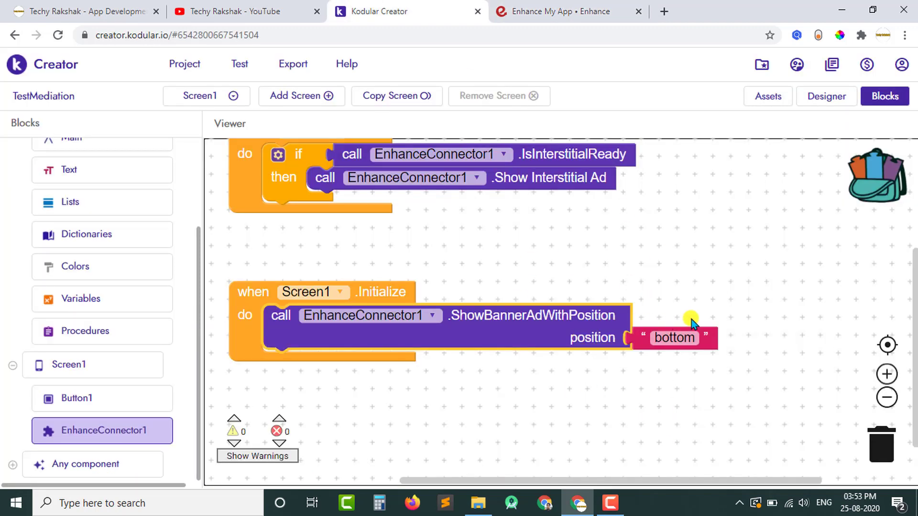
pyautogui.click(667, 340)
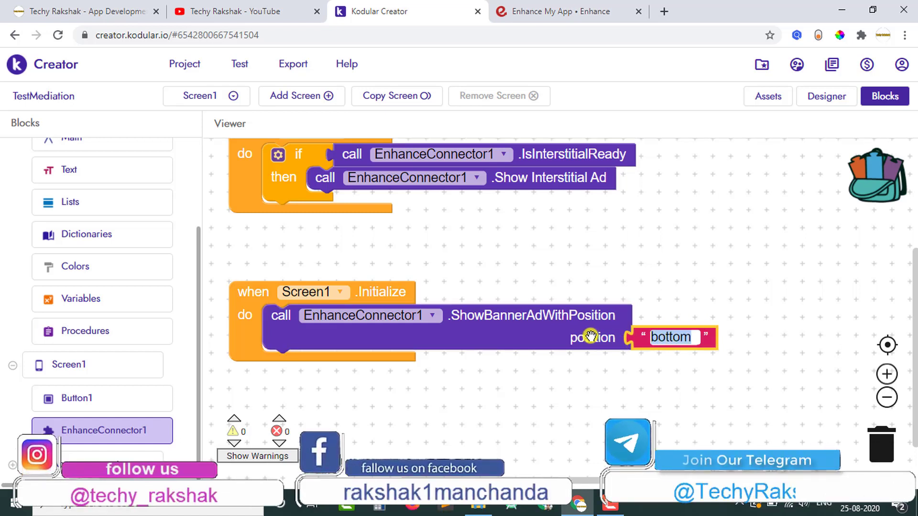
pyautogui.click(701, 364)
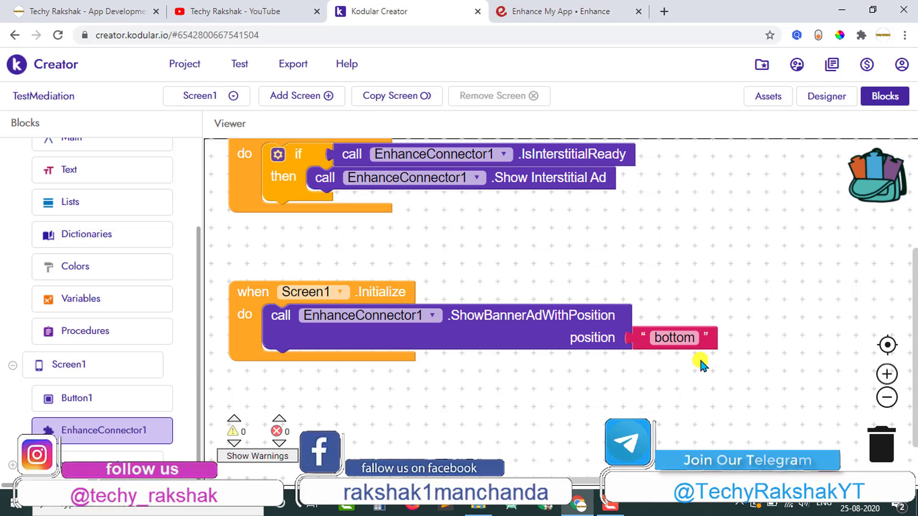
# Step: Review the banner and Show Interstitial Ad blocks, then return to the Designer
pyautogui.moveTo(608, 287); pyautogui.dragTo(610, 333)
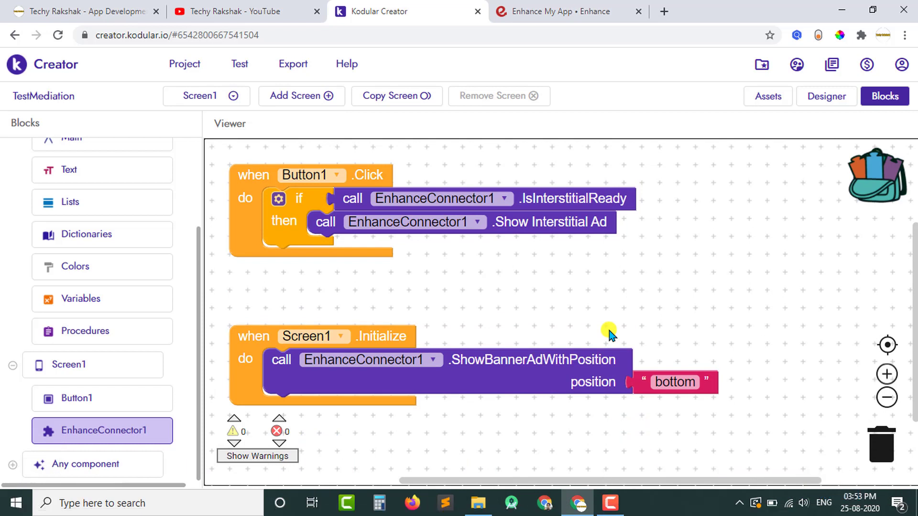
pyautogui.click(545, 361)
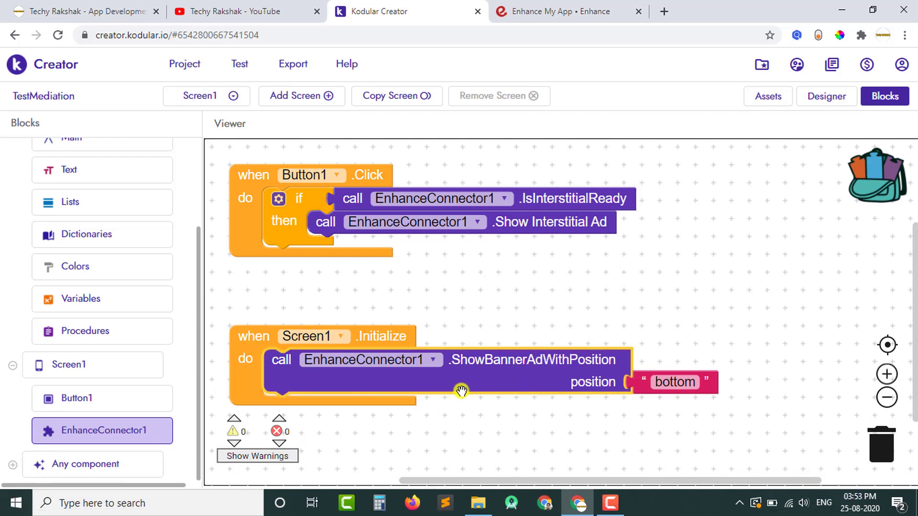
pyautogui.click(578, 222)
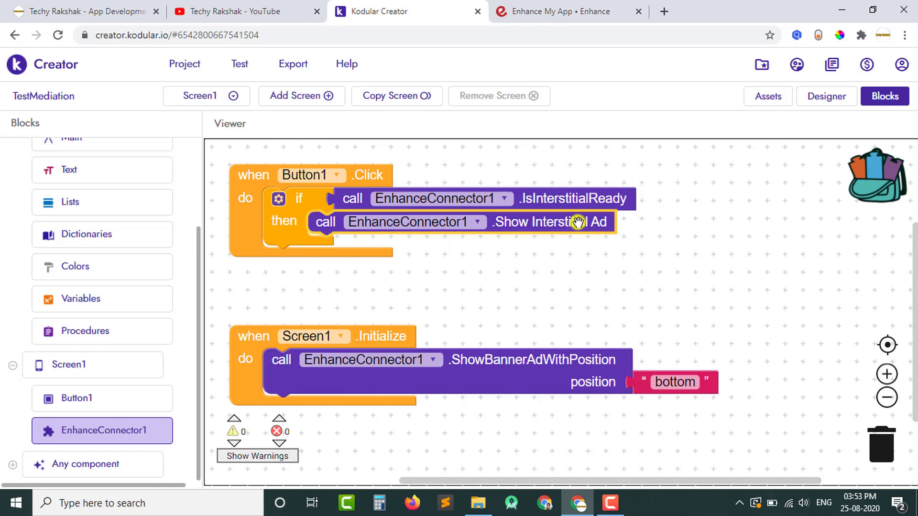
pyautogui.moveTo(280, 201)
pyautogui.mouseDown()
pyautogui.moveTo(307, 266)
pyautogui.moveTo(305, 207)
pyautogui.moveTo(291, 215)
pyautogui.mouseUp()
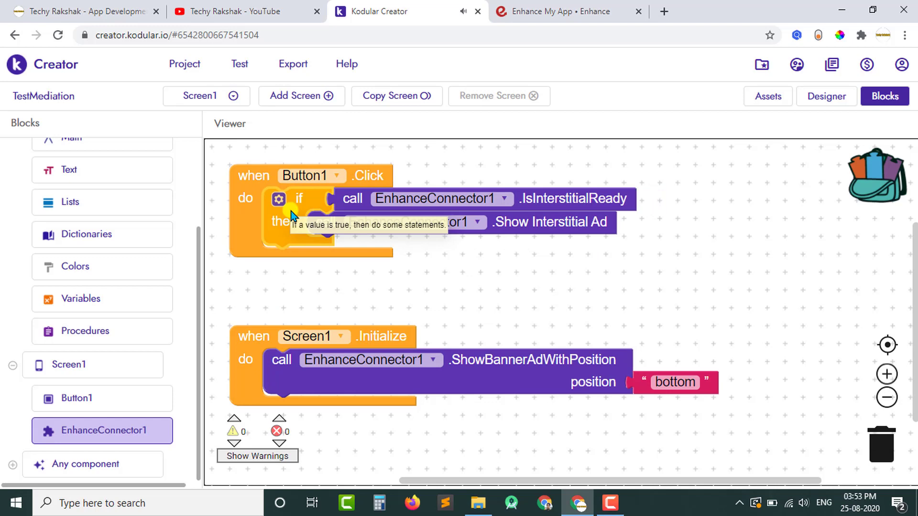
pyautogui.click(827, 95)
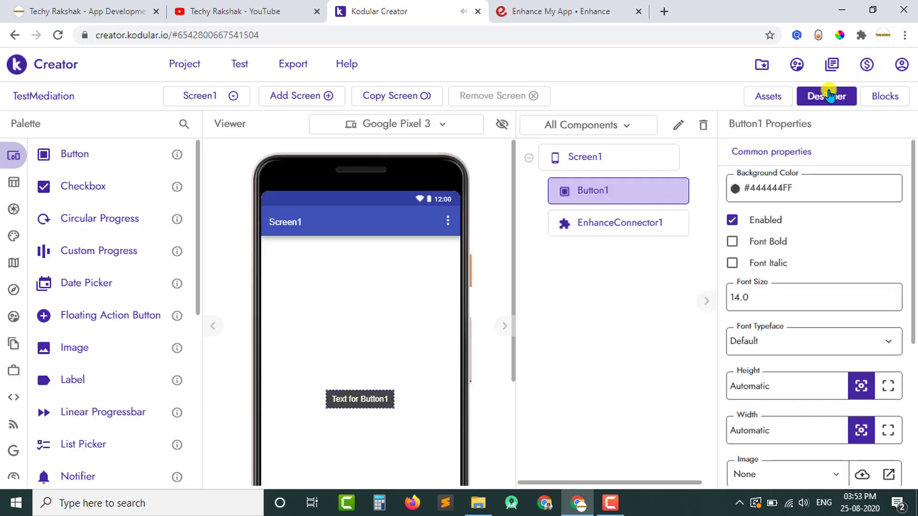
# Step: Export the TestMediation app with Export > Save .apk to my computer
pyautogui.click(291, 67)
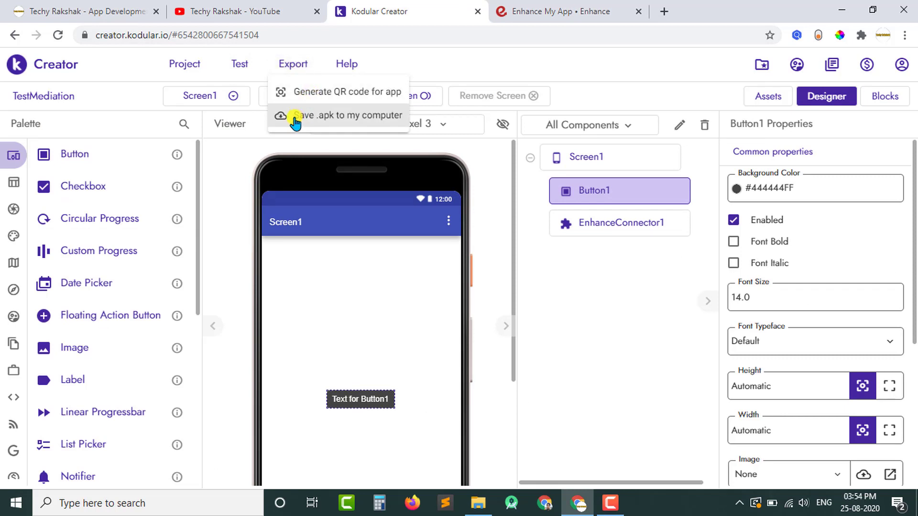
pyautogui.click(374, 118)
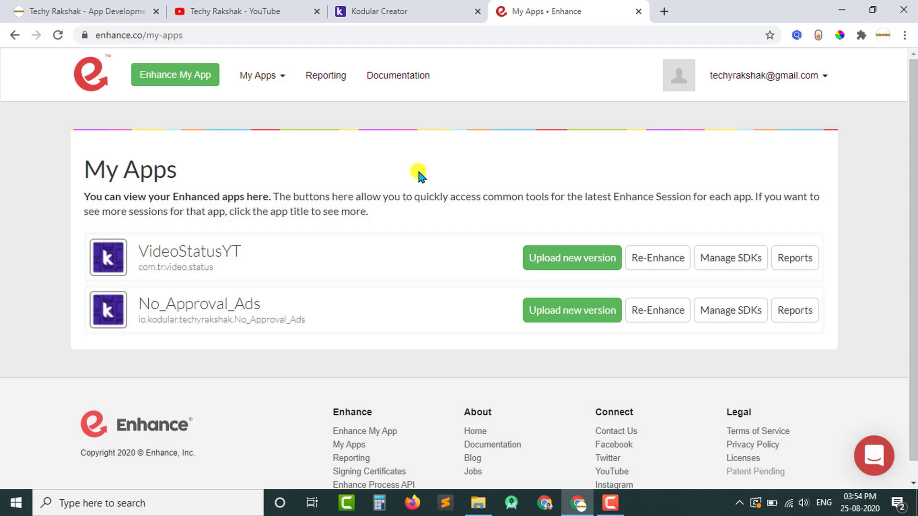
# Step: Start a new app enhancement and select Interstitial Ads and Fixed Banner Ads
pyautogui.click(156, 80)
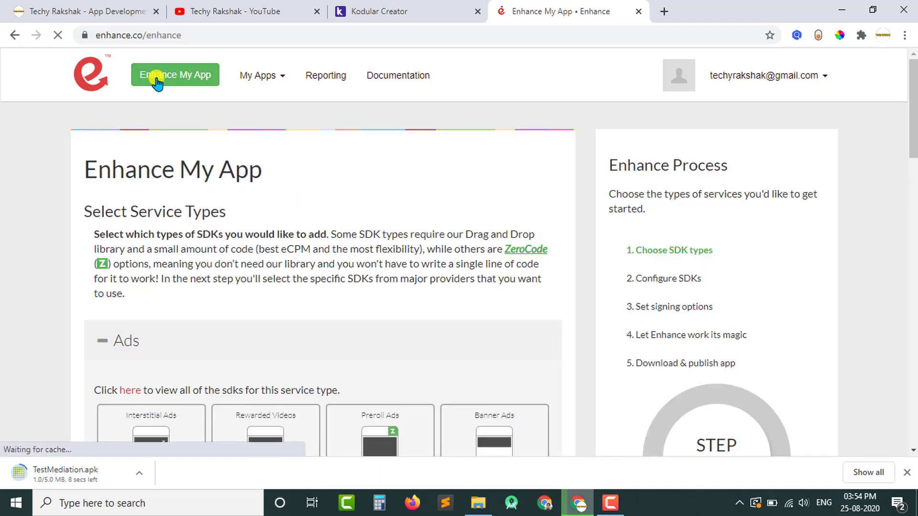
pyautogui.moveTo(914, 103); pyautogui.dragTo(914, 156)
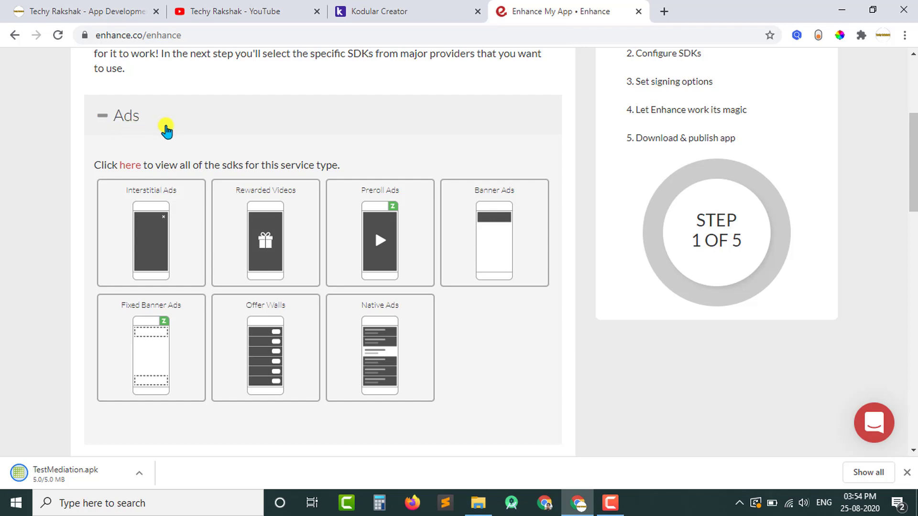
pyautogui.click(174, 129)
pyautogui.click(208, 117)
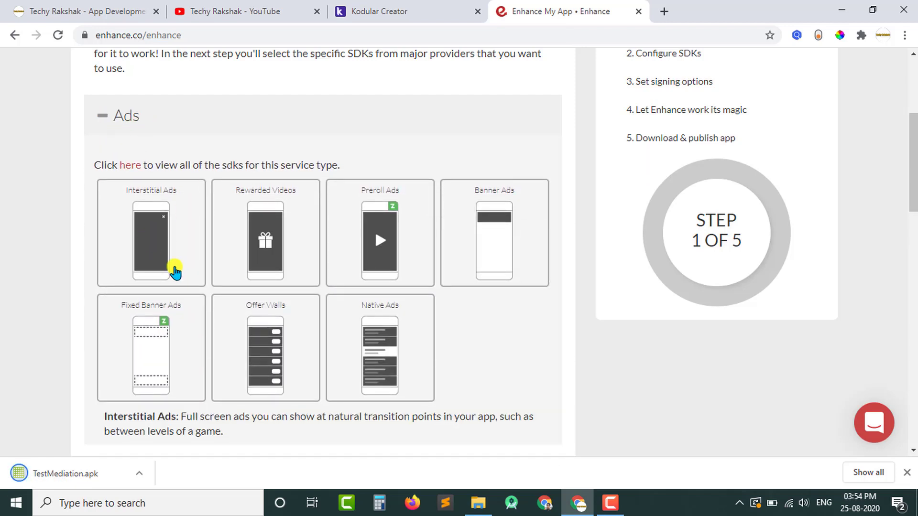
pyautogui.click(175, 272)
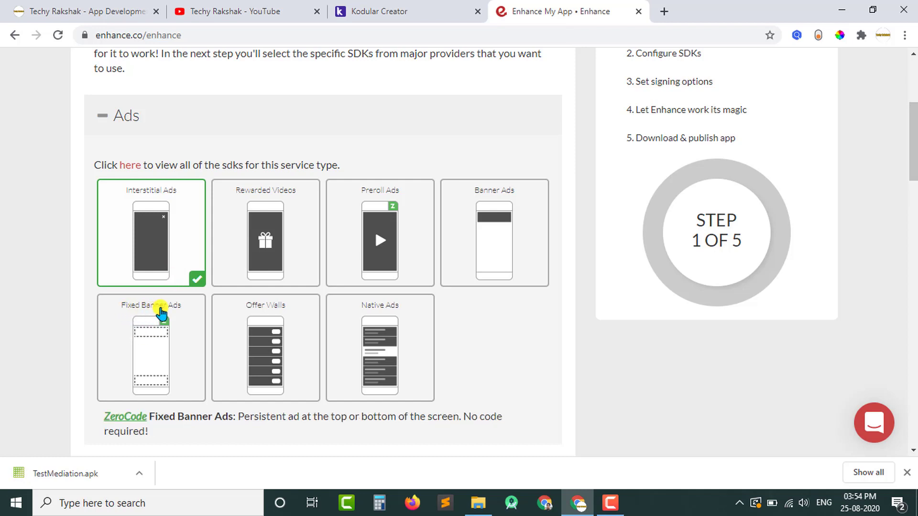
pyautogui.click(188, 319)
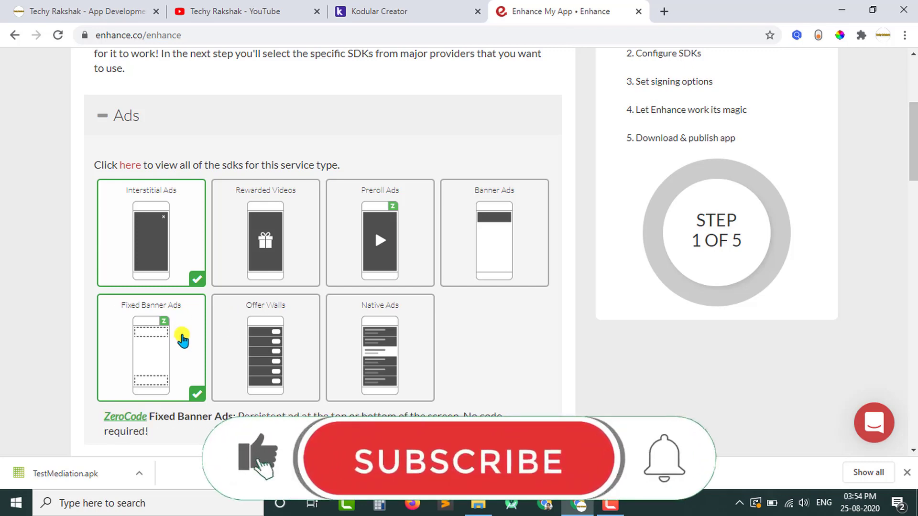
# Step: Choose App Inventor as the development platform and review the note about uploading the APK
pyautogui.moveTo(913, 147); pyautogui.dragTo(871, 381)
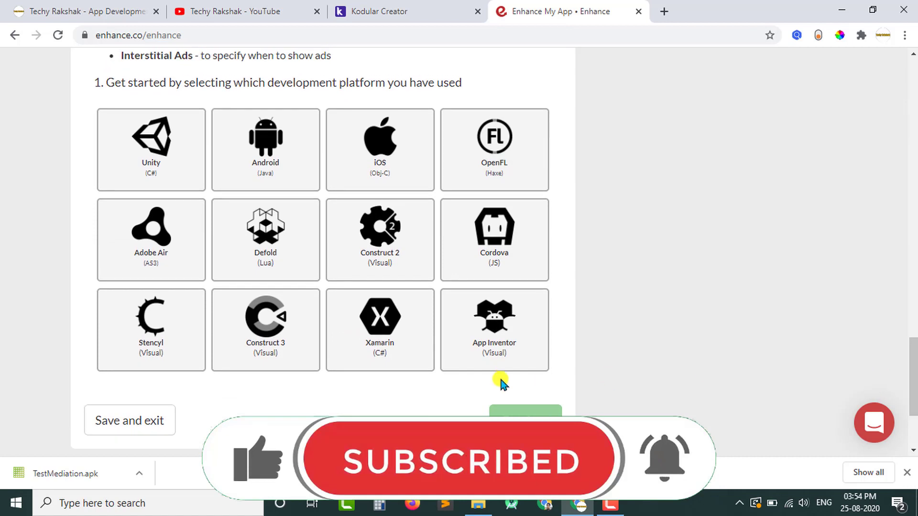
pyautogui.click(486, 345)
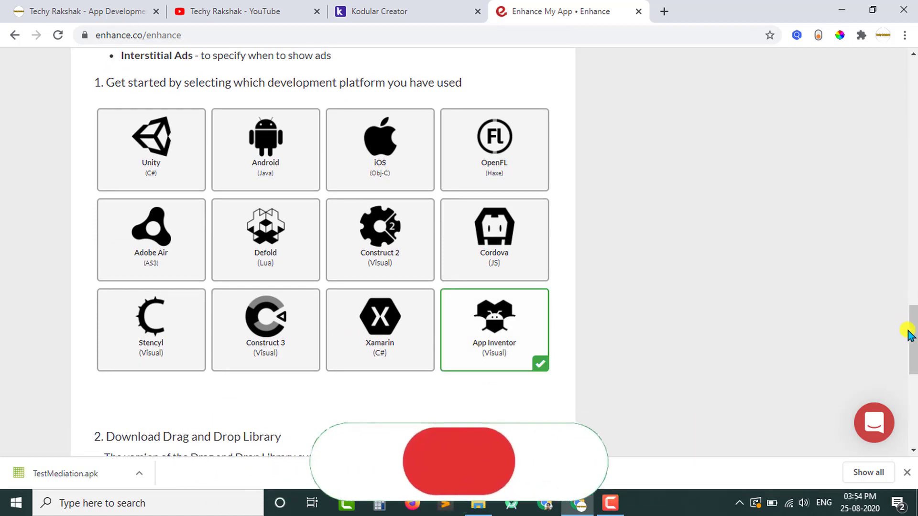
pyautogui.moveTo(913, 333); pyautogui.dragTo(914, 383)
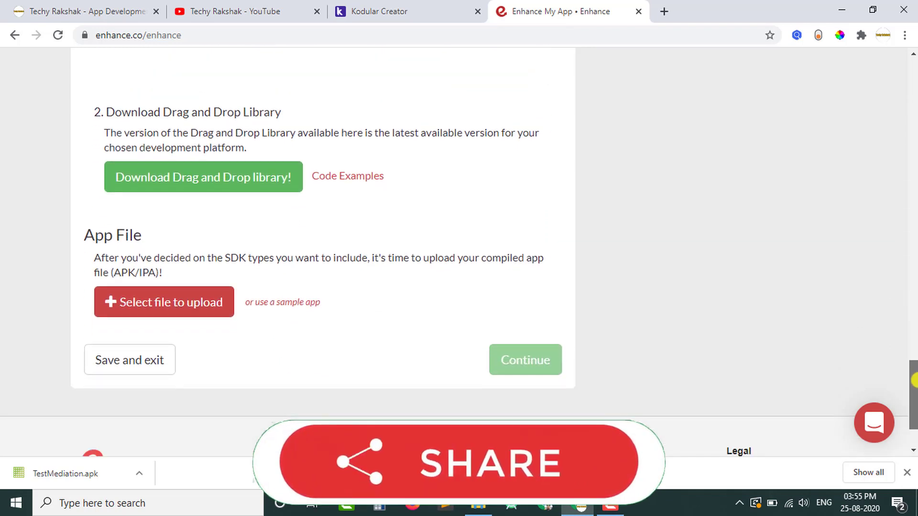
pyautogui.moveTo(167, 277); pyautogui.dragTo(98, 262)
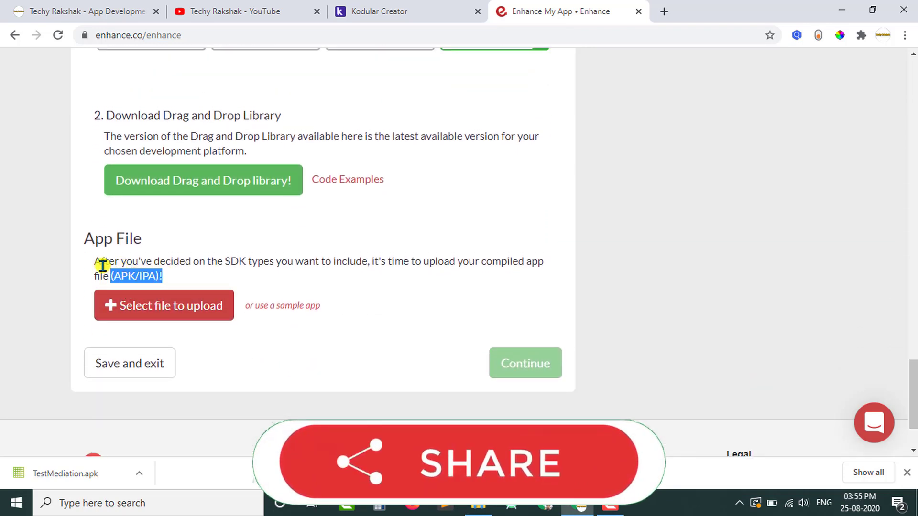
pyautogui.click(99, 263)
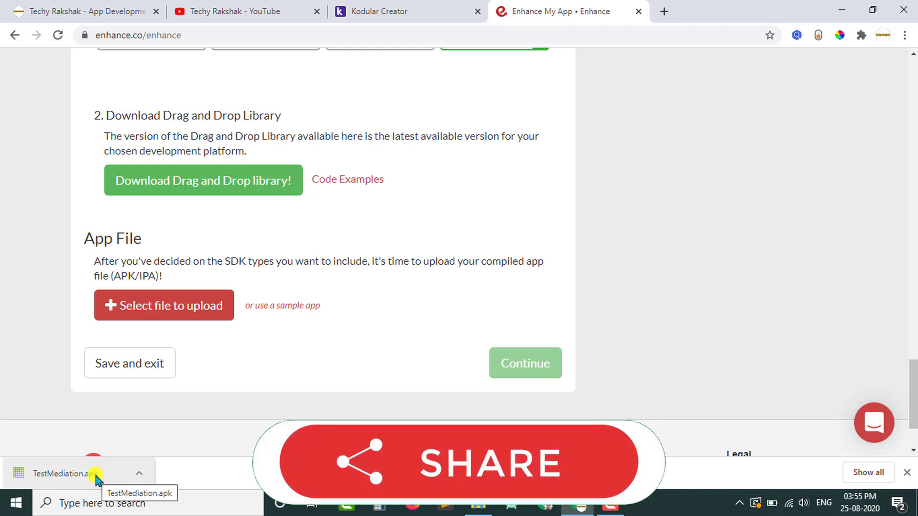
# Step: Upload TestMediation.apk (5.00 MB) as the app file and continue to Configure SDKs (step 2 of 5)
pyautogui.moveTo(77, 483); pyautogui.dragTo(168, 303)
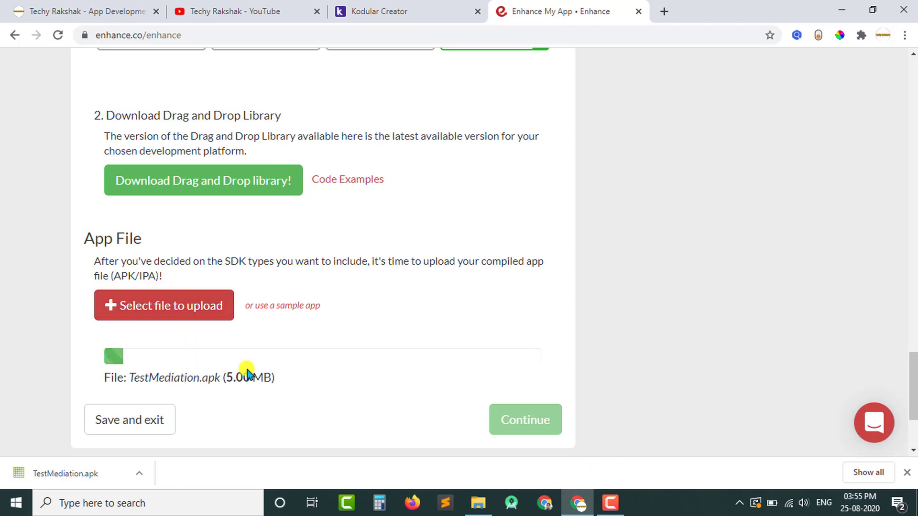
pyautogui.moveTo(285, 381); pyautogui.dragTo(223, 378)
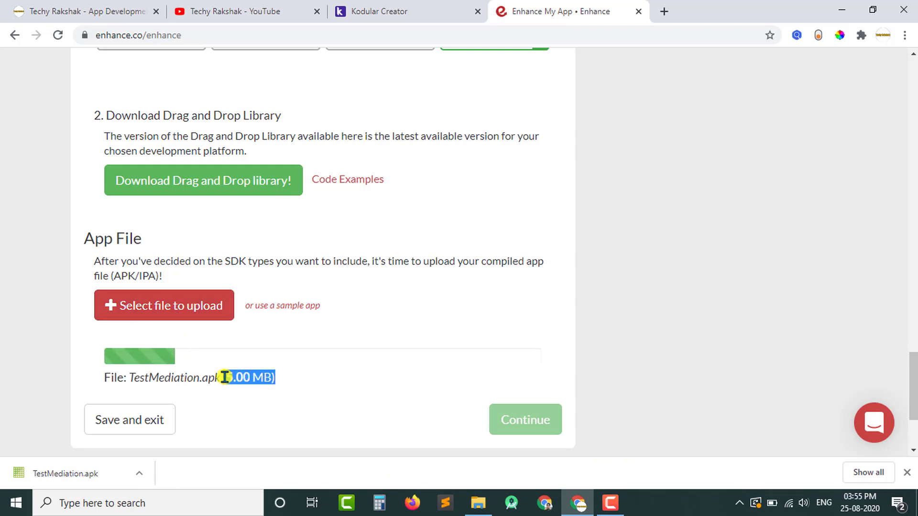
pyautogui.click(246, 377)
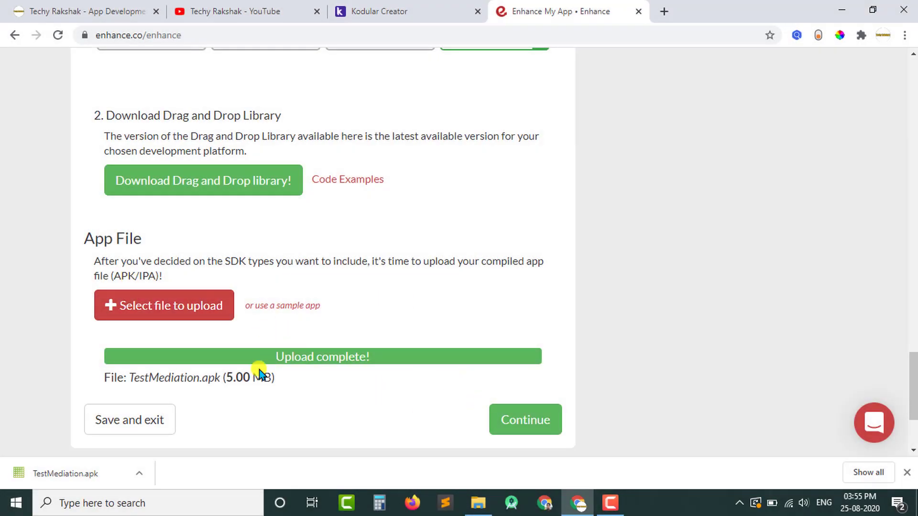
pyautogui.click(545, 429)
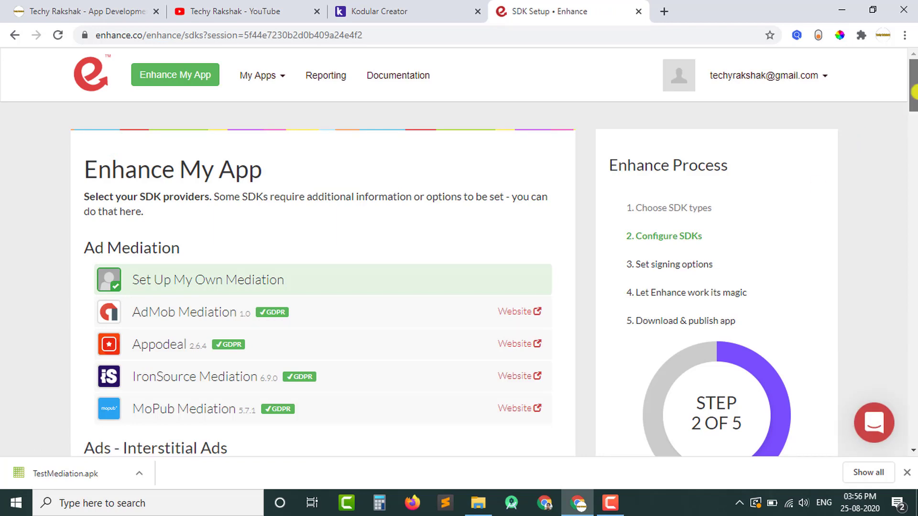
# Step: Select AdMob Mediation under Ad Mediation to reveal its Application ID and Interstitial Ad Unit fields
pyautogui.moveTo(913, 92); pyautogui.dragTo(914, 101)
pyautogui.moveTo(195, 160); pyautogui.dragTo(8, 188)
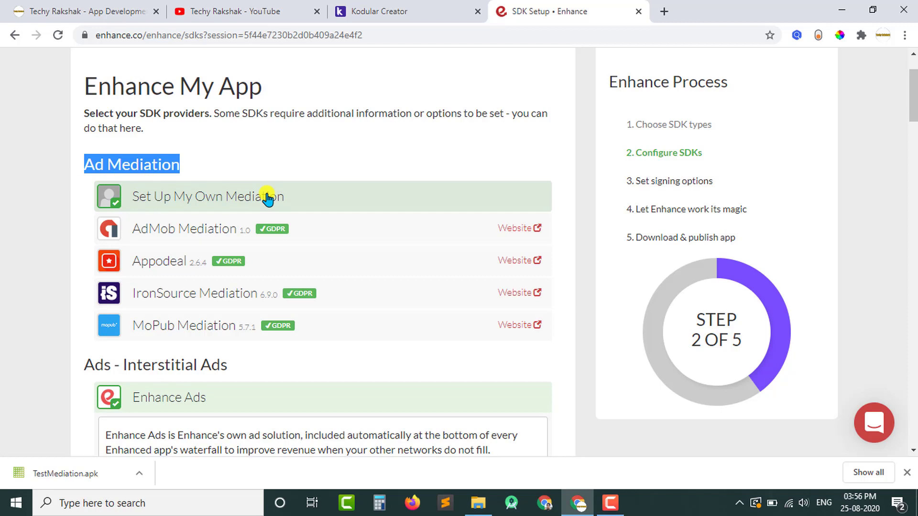
pyautogui.click(195, 231)
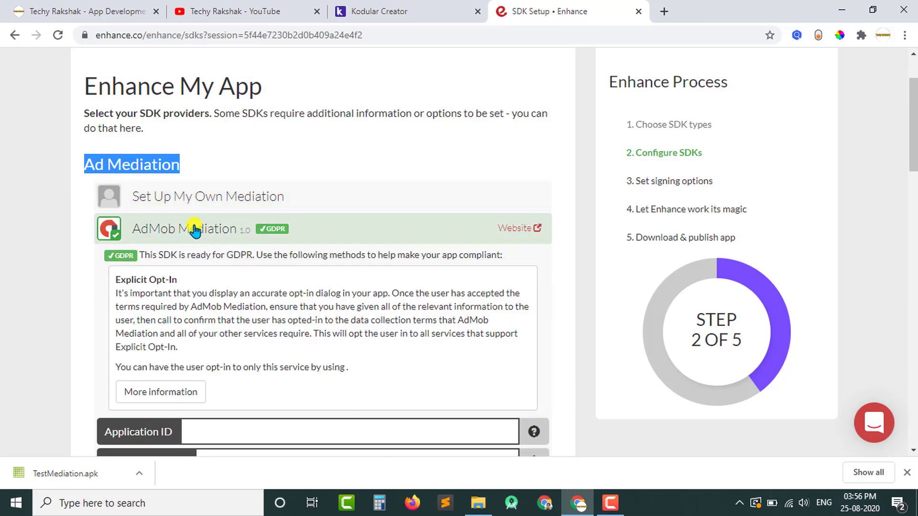
pyautogui.click(195, 231)
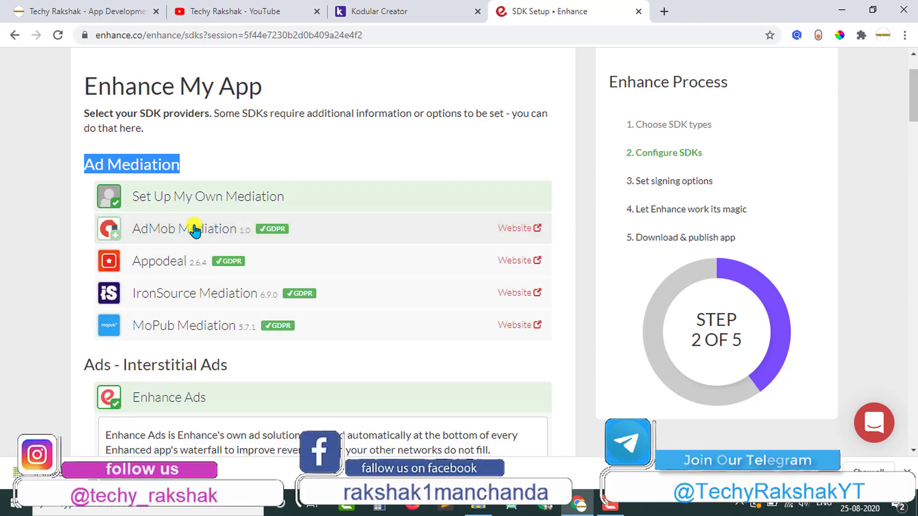
pyautogui.click(195, 231)
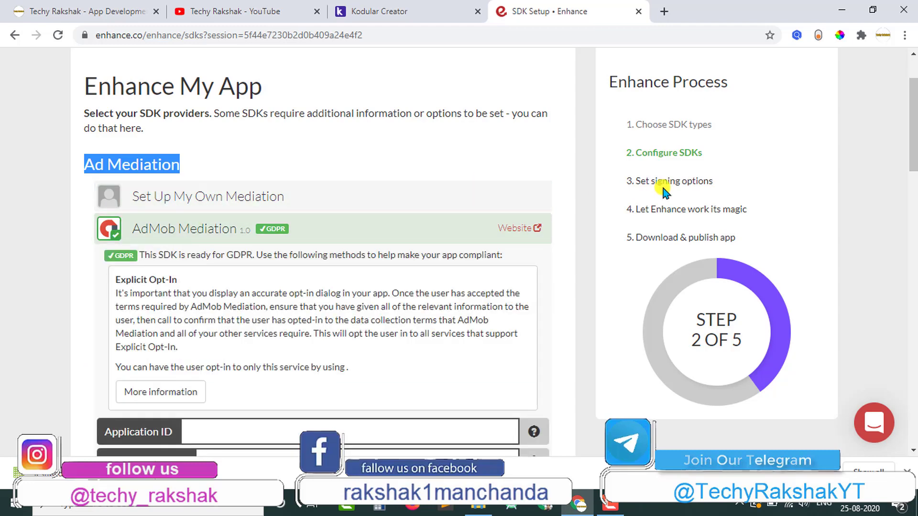
pyautogui.moveTo(913, 150); pyautogui.dragTo(913, 184)
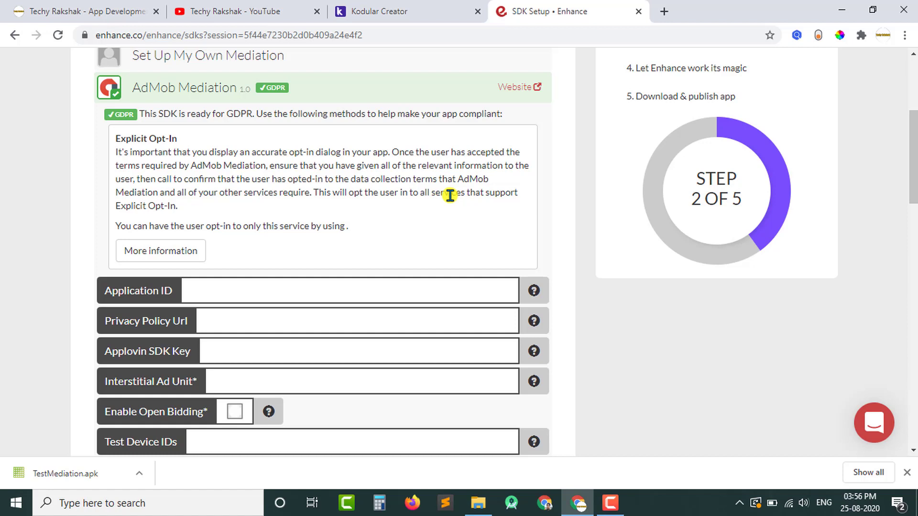
# Step: Switch the Ad Mediation choice from AdMob Mediation back to Set Up My Own Mediation
pyautogui.click(234, 98)
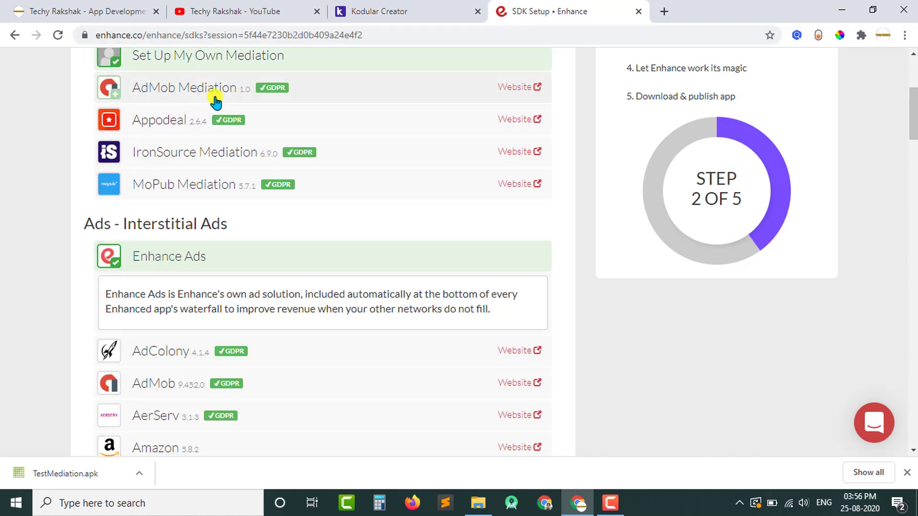
pyautogui.click(216, 101)
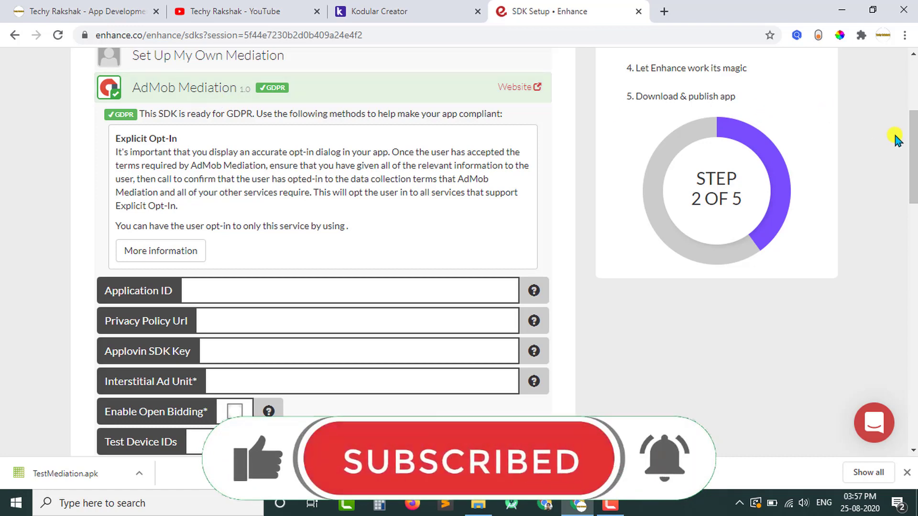
pyautogui.scroll(3, 905, 141)
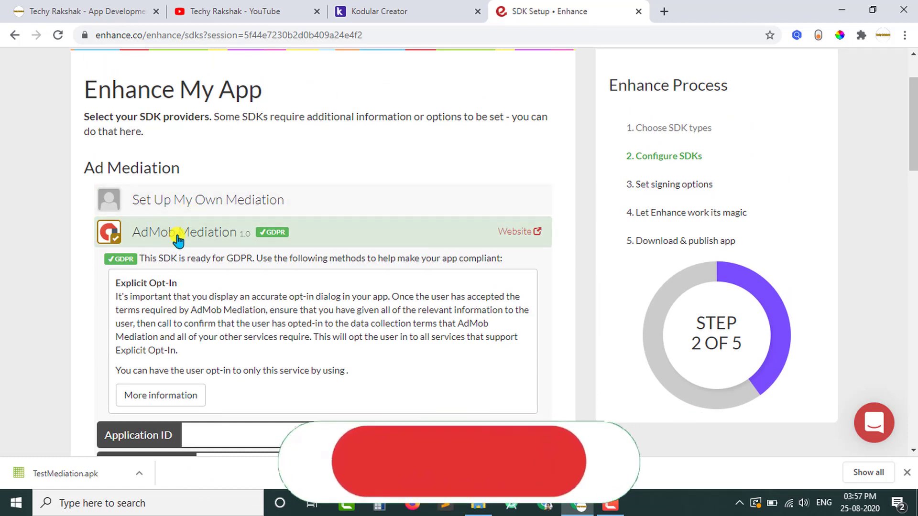
pyautogui.click(208, 209)
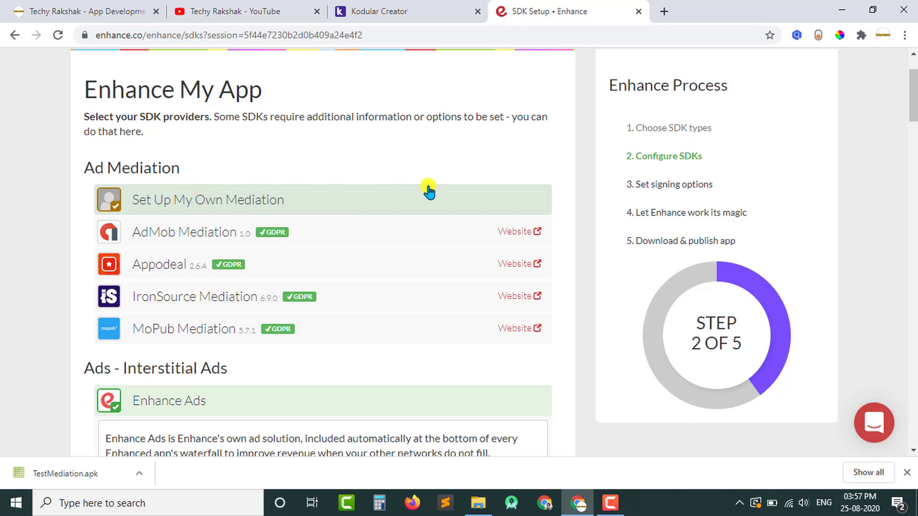
# Step: Enable AdMob under Interstitial Ads, then switch to the YouTube channel's Videos page
pyautogui.moveTo(913, 91); pyautogui.dragTo(913, 122)
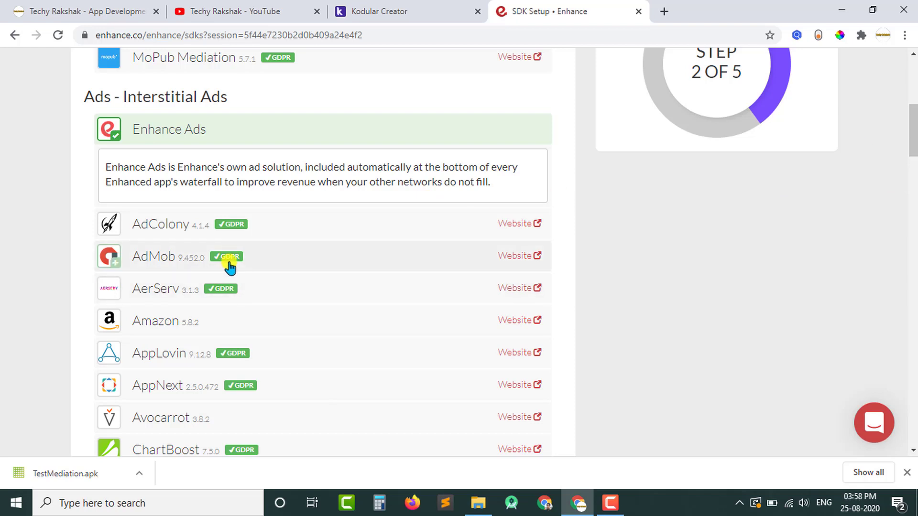
pyautogui.click(178, 261)
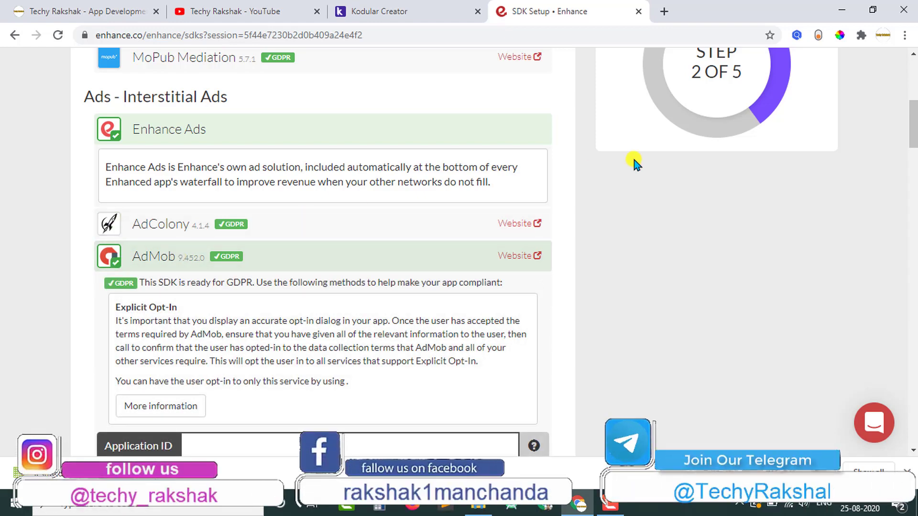
pyautogui.moveTo(912, 134); pyautogui.dragTo(913, 180)
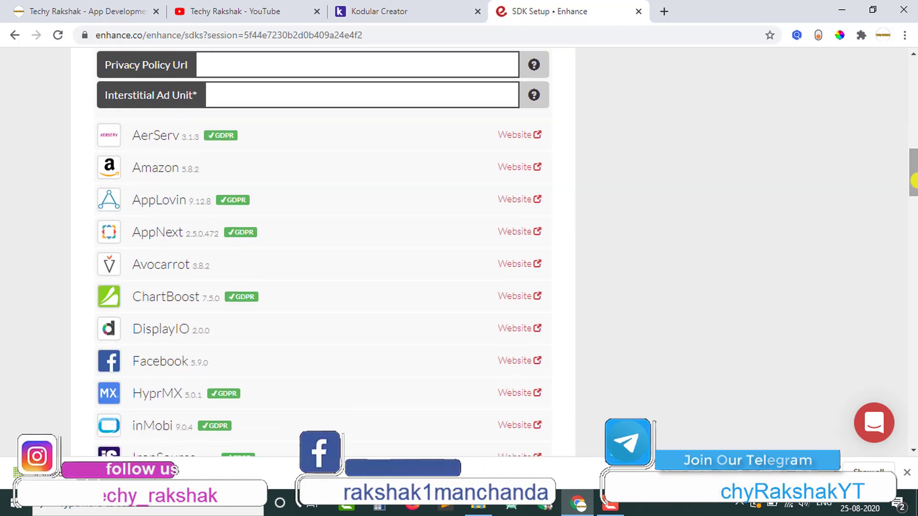
pyautogui.click(205, 7)
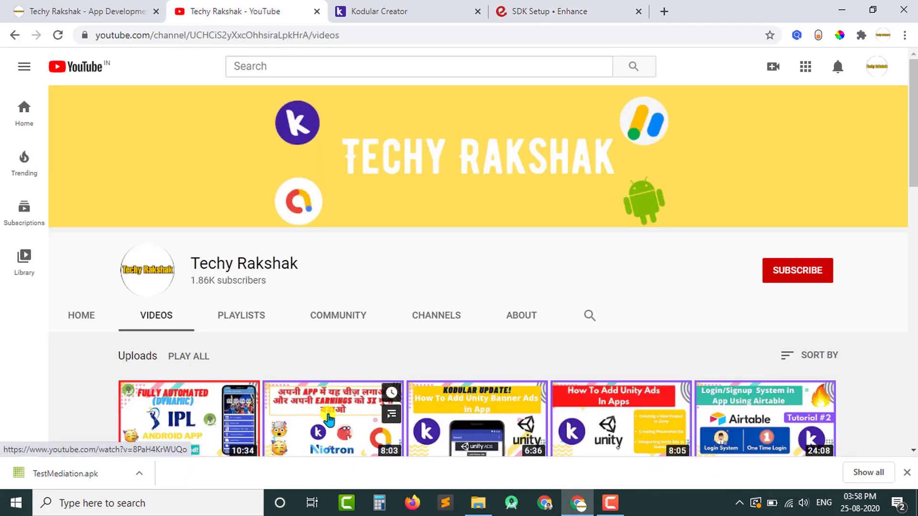
# Step: Switch from YouTube back to the 'SDK Setup • Enhance' tab
pyautogui.click(516, 9)
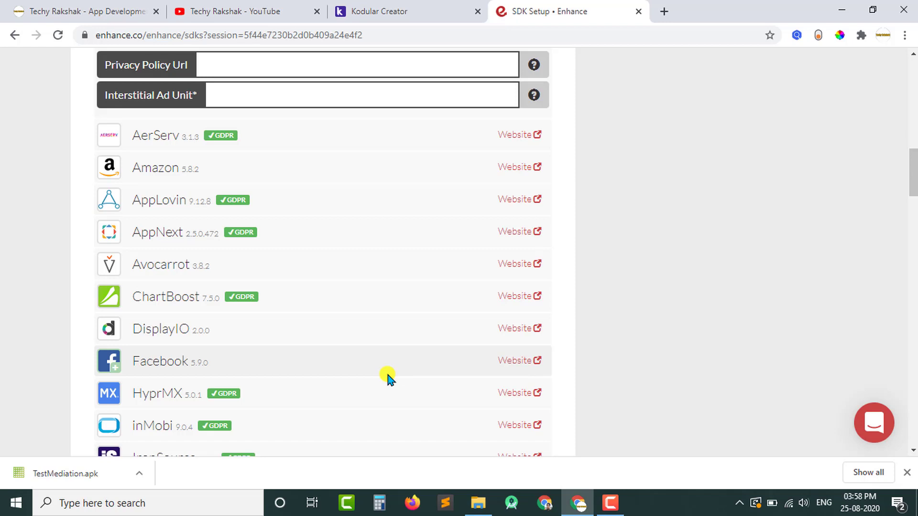
# Step: Enable Facebook and Unity as interstitial ad networks next to AdMob
pyautogui.moveTo(912, 180); pyautogui.dragTo(913, 159)
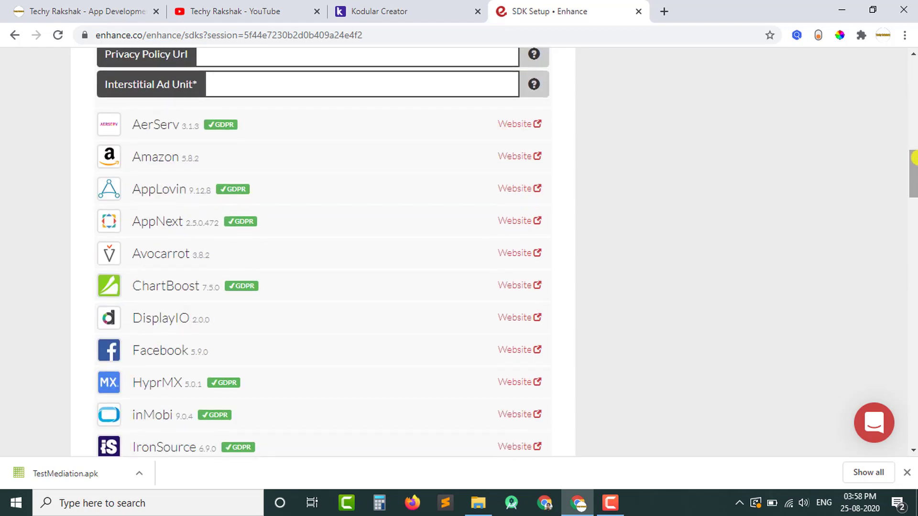
pyautogui.click(146, 356)
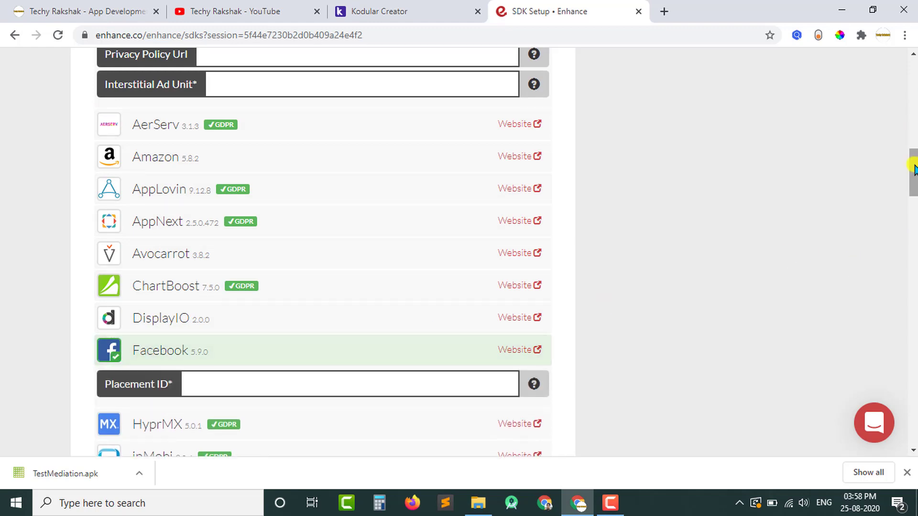
pyautogui.moveTo(914, 168); pyautogui.dragTo(912, 242)
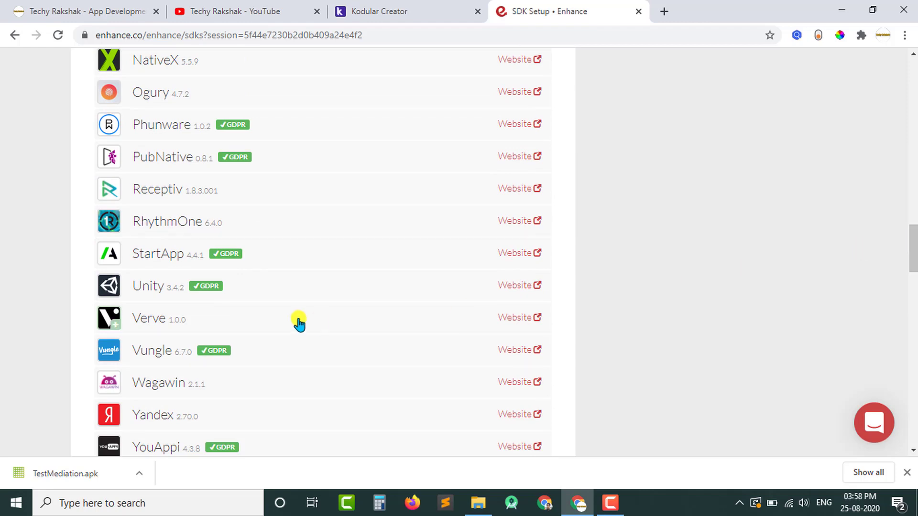
pyautogui.click(290, 302)
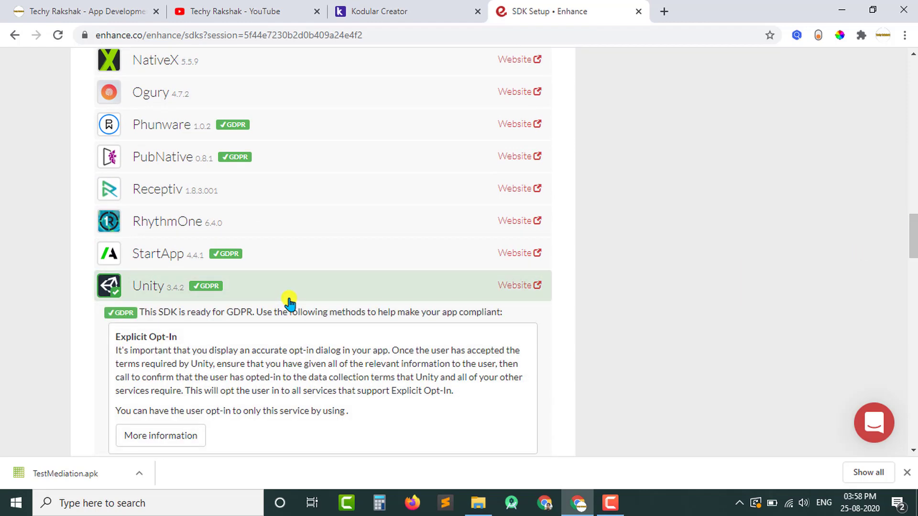
pyautogui.moveTo(913, 232); pyautogui.dragTo(914, 135)
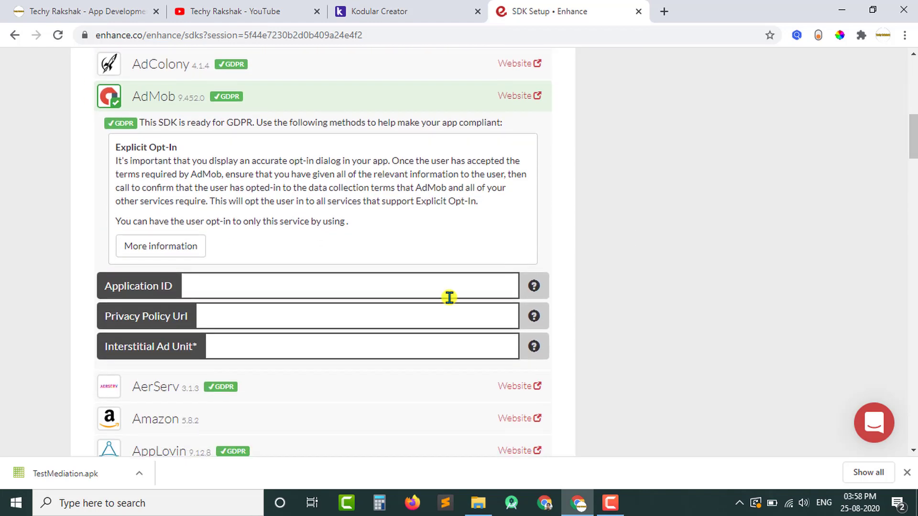
# Step: Review the empty AdMob, Facebook Placement ID and Unity Game ID fields for the interstitial networks
pyautogui.click(250, 288)
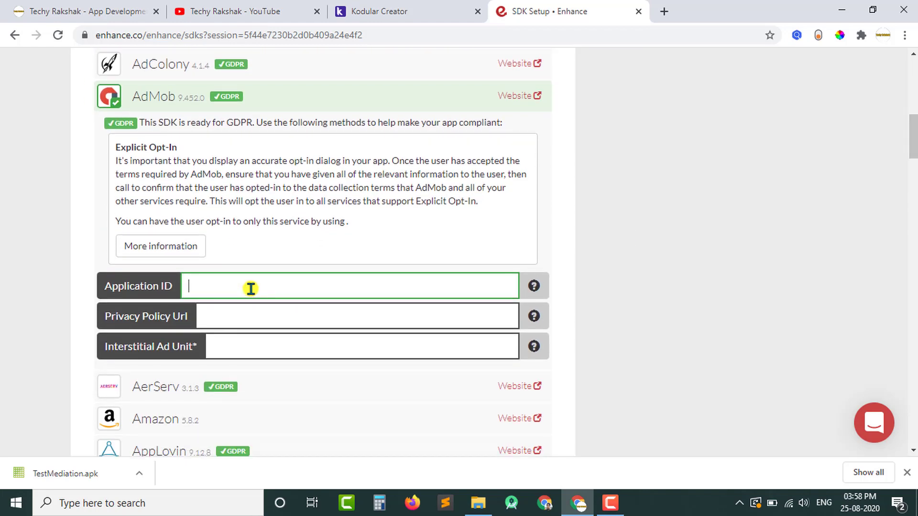
pyautogui.moveTo(175, 286); pyautogui.dragTo(117, 286)
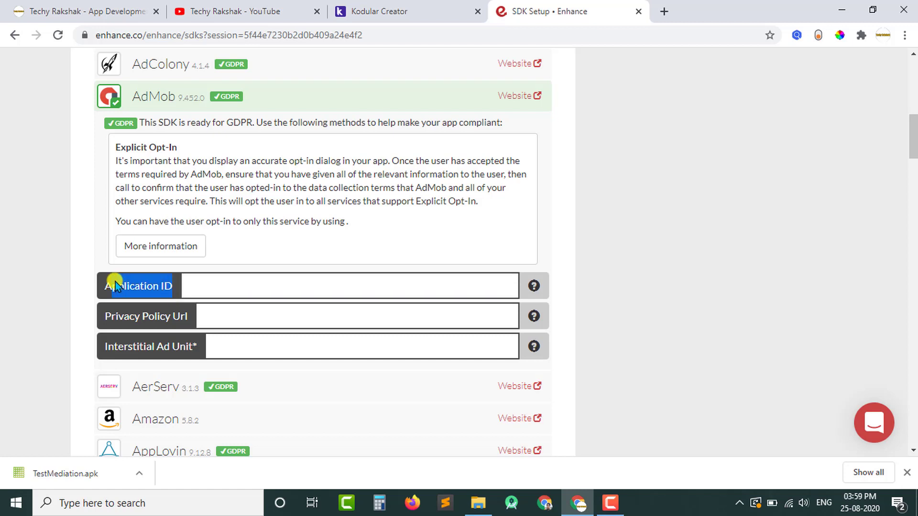
pyautogui.click(115, 282)
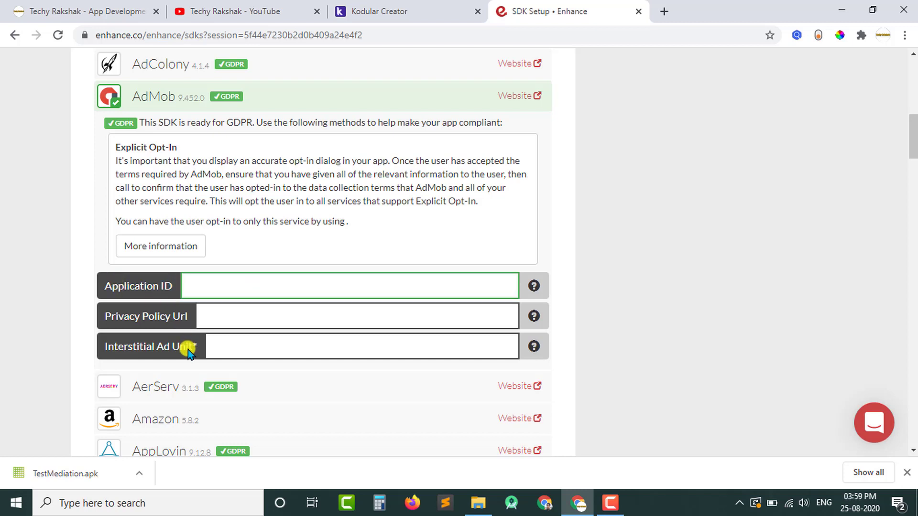
pyautogui.moveTo(191, 342); pyautogui.dragTo(113, 353)
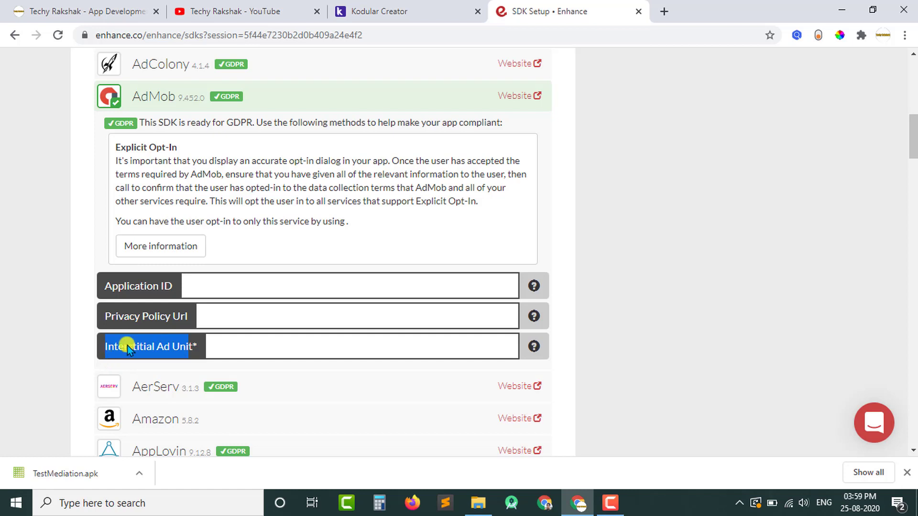
pyautogui.click(242, 353)
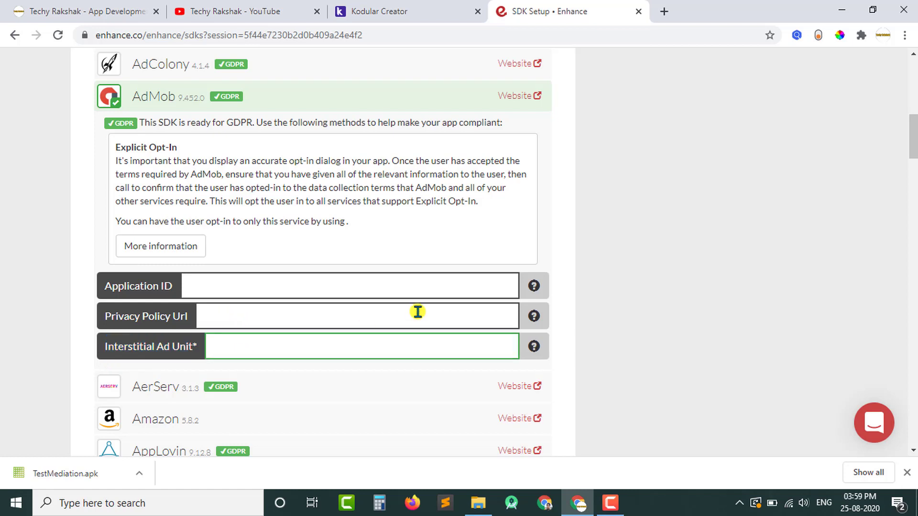
pyautogui.moveTo(913, 131); pyautogui.dragTo(913, 171)
pyautogui.click(278, 265)
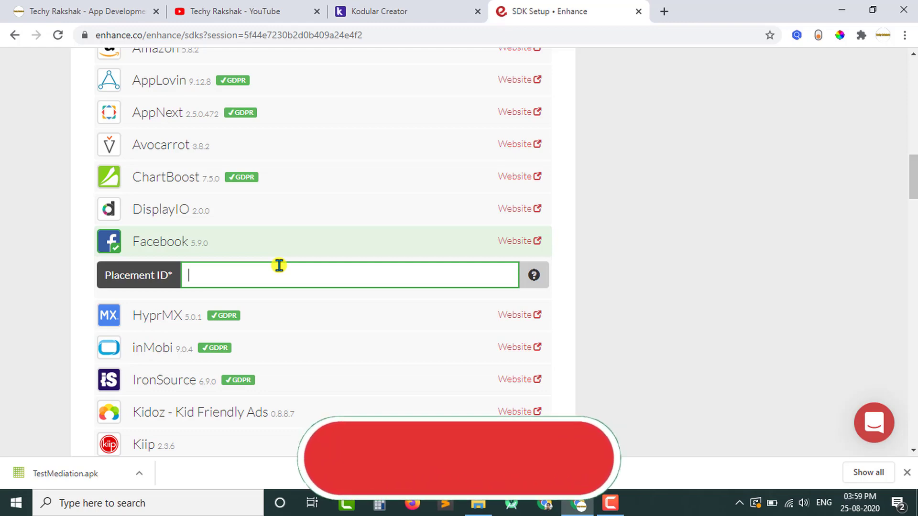
pyautogui.moveTo(913, 177); pyautogui.dragTo(913, 250)
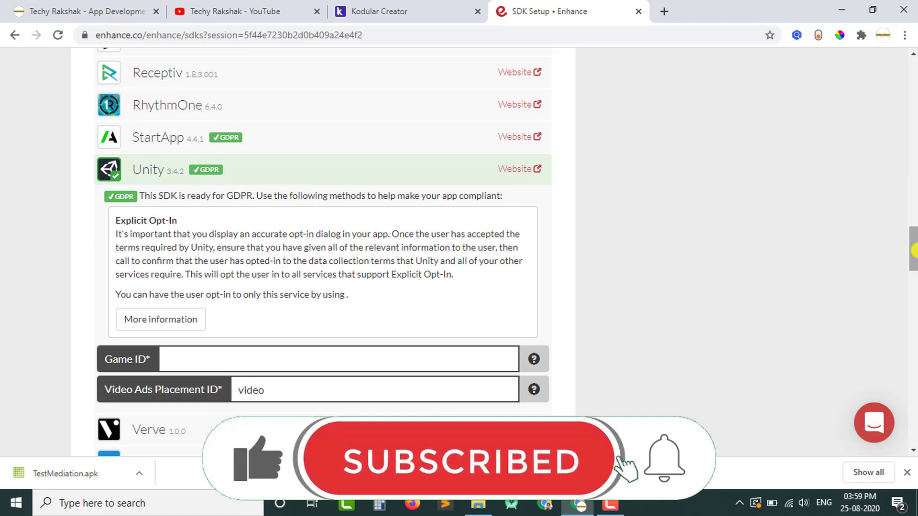
pyautogui.click(381, 359)
pyautogui.press('Tab')
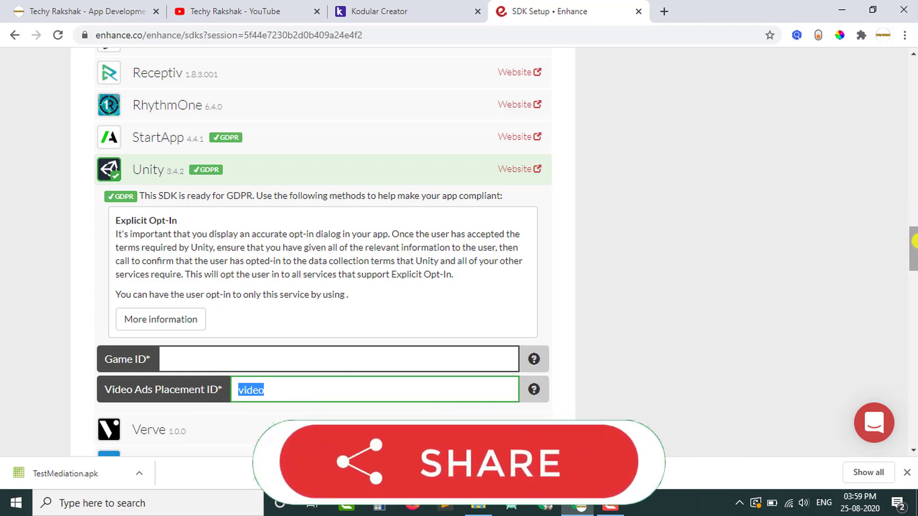
# Step: Toggle AppLovin on and back off, leaving it out of the interstitial networks
pyautogui.moveTo(913, 241); pyautogui.dragTo(914, 155)
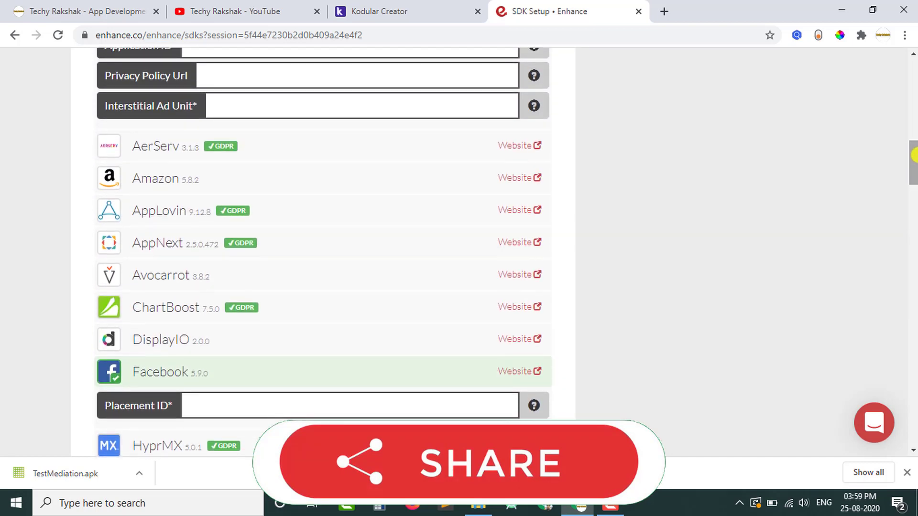
pyautogui.click(159, 213)
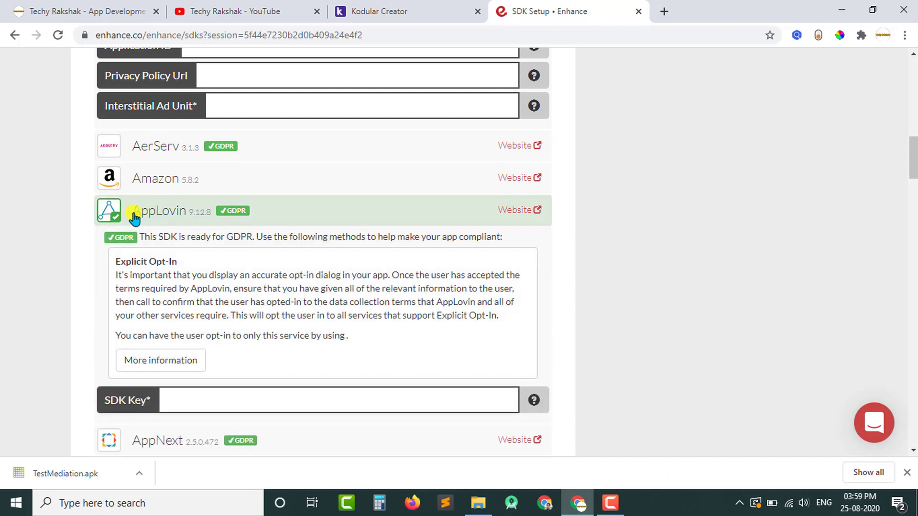
pyautogui.click(216, 392)
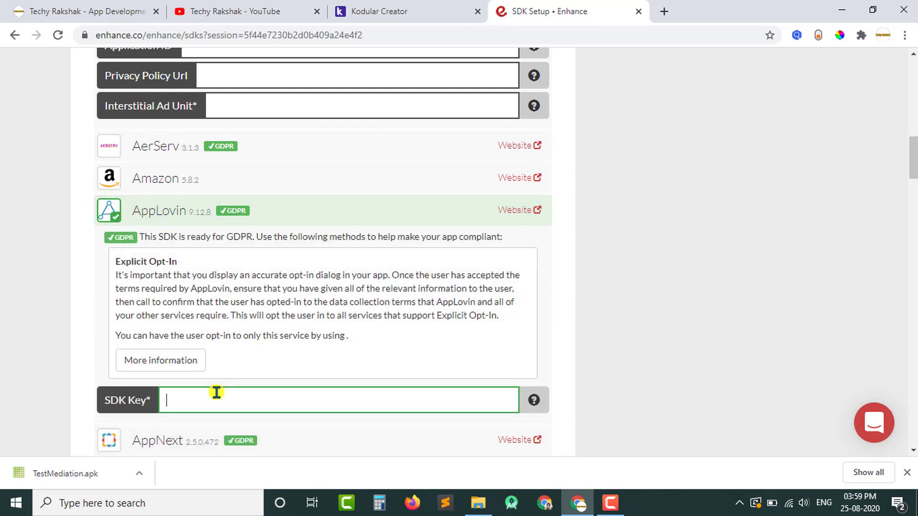
pyautogui.click(160, 219)
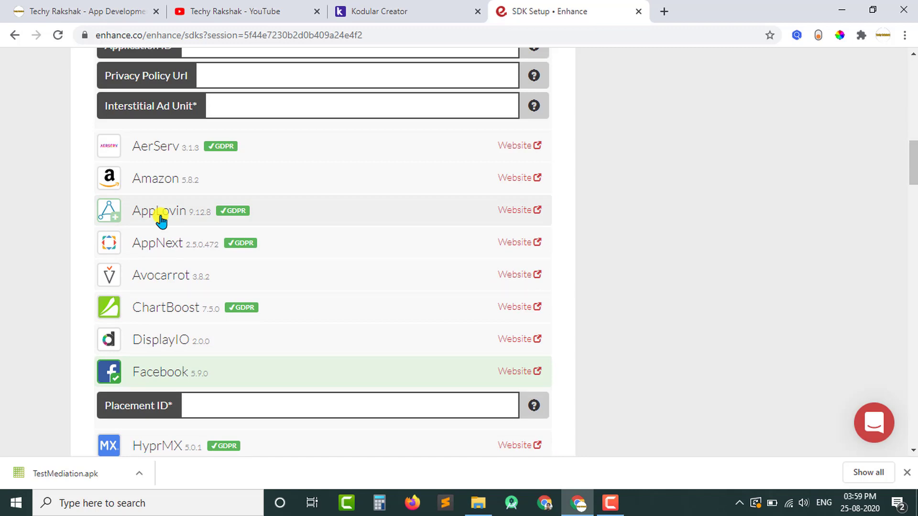
# Step: Add AdMob and Facebook as fixed banner ad networks at Standard Banner (320x50)
pyautogui.moveTo(913, 164); pyautogui.dragTo(911, 317)
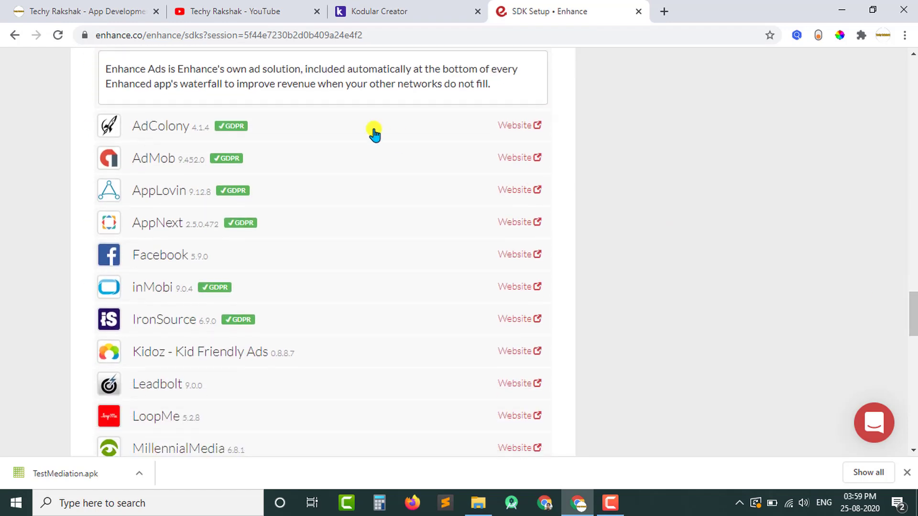
pyautogui.click(333, 149)
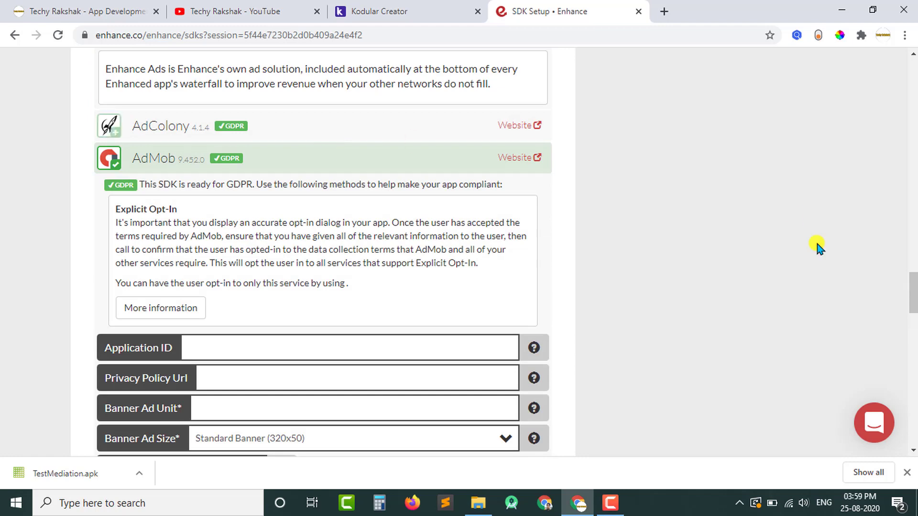
pyautogui.moveTo(913, 303); pyautogui.dragTo(912, 390)
pyautogui.click(291, 197)
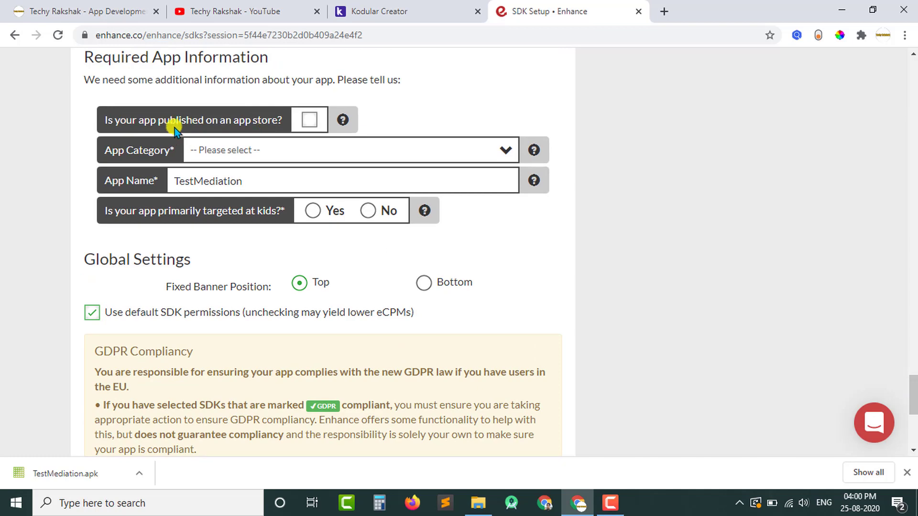
# Step: Set the app category to Arts & Entertainment: Music and mark the app as not for kids
pyautogui.click(266, 151)
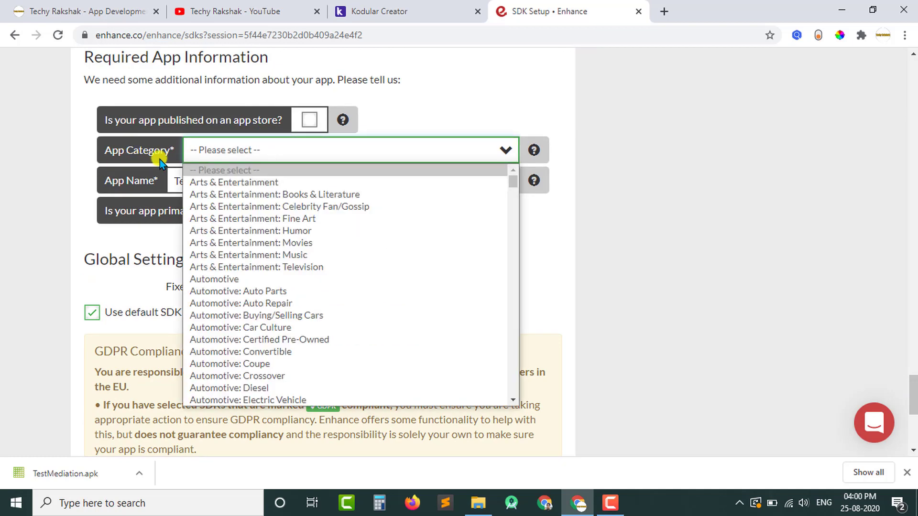
pyautogui.click(428, 260)
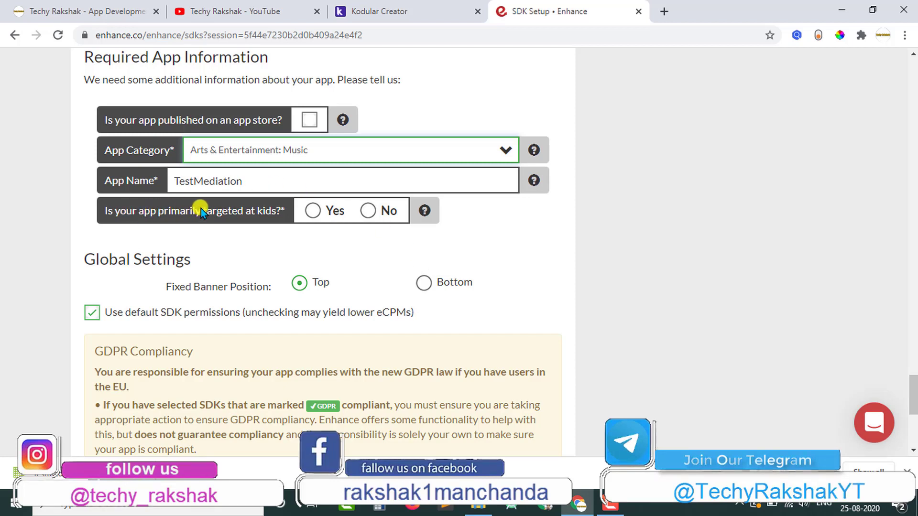
pyautogui.click(373, 210)
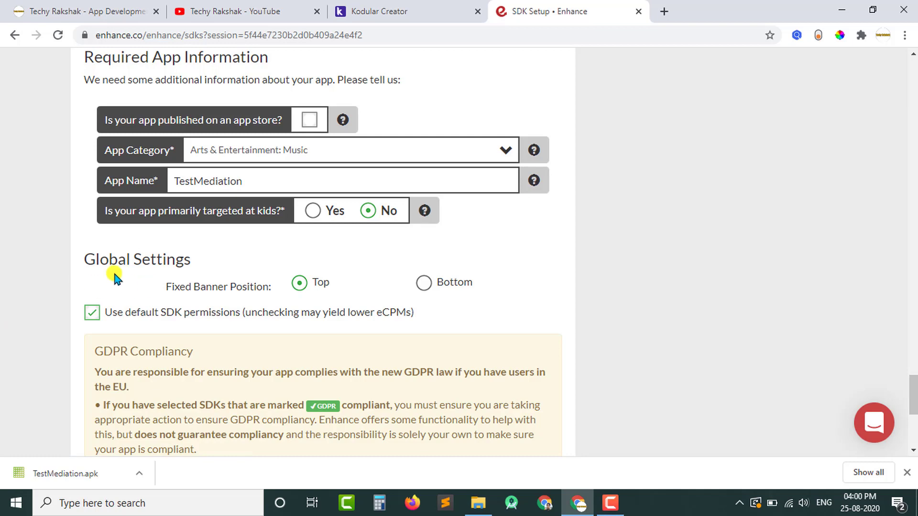
# Step: After checking the Kodular blocks, set Fixed Banner Position to Bottom and attempt to continue
pyautogui.moveTo(99, 263); pyautogui.dragTo(205, 263)
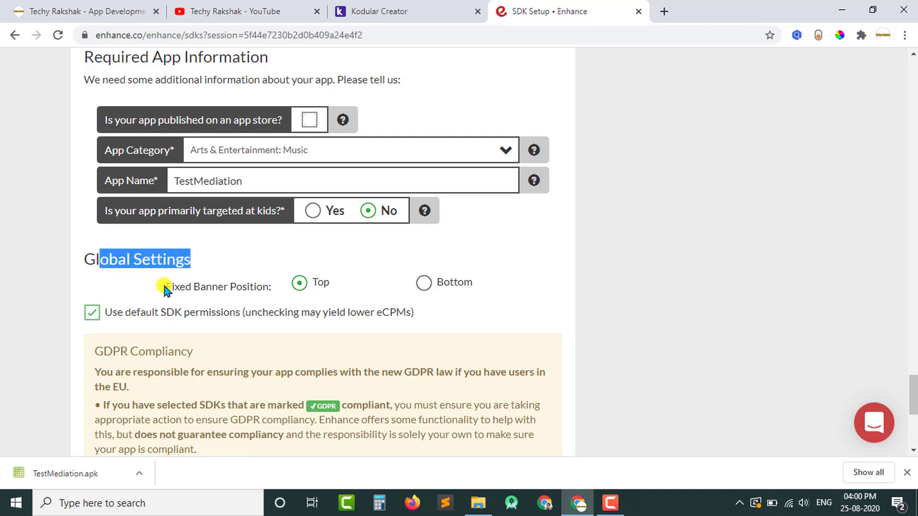
pyautogui.moveTo(165, 287); pyautogui.dragTo(252, 296)
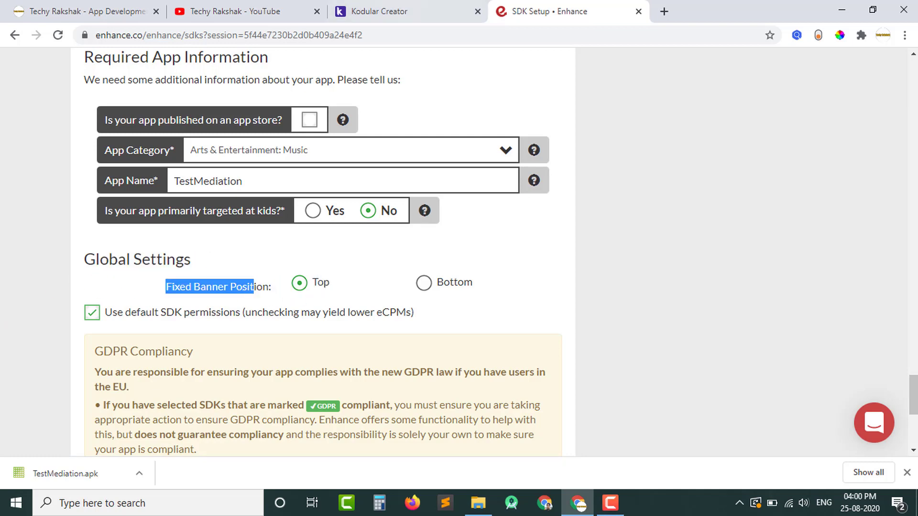
pyautogui.click(409, 4)
pyautogui.click(870, 105)
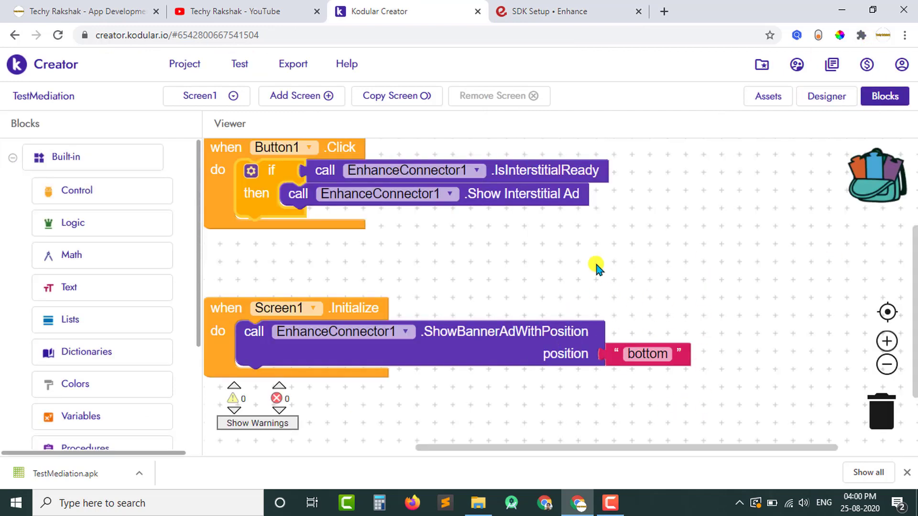
pyautogui.click(507, 10)
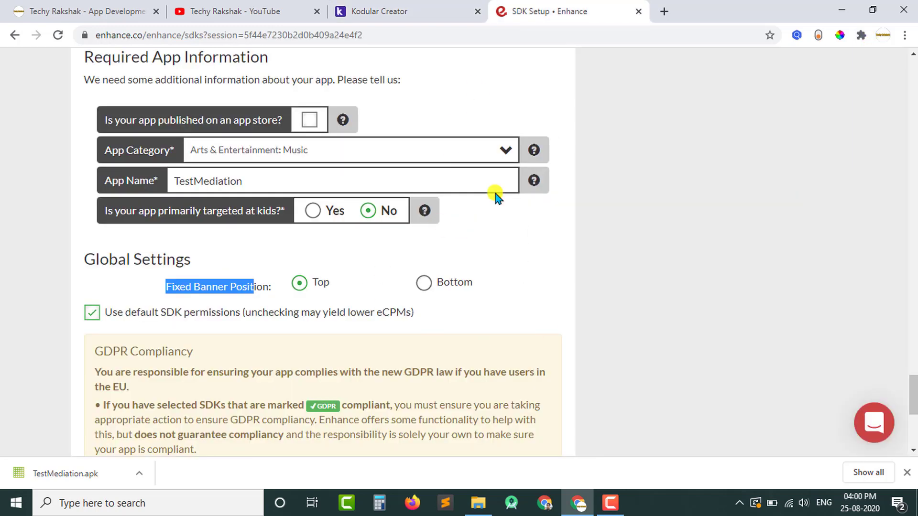
pyautogui.click(422, 285)
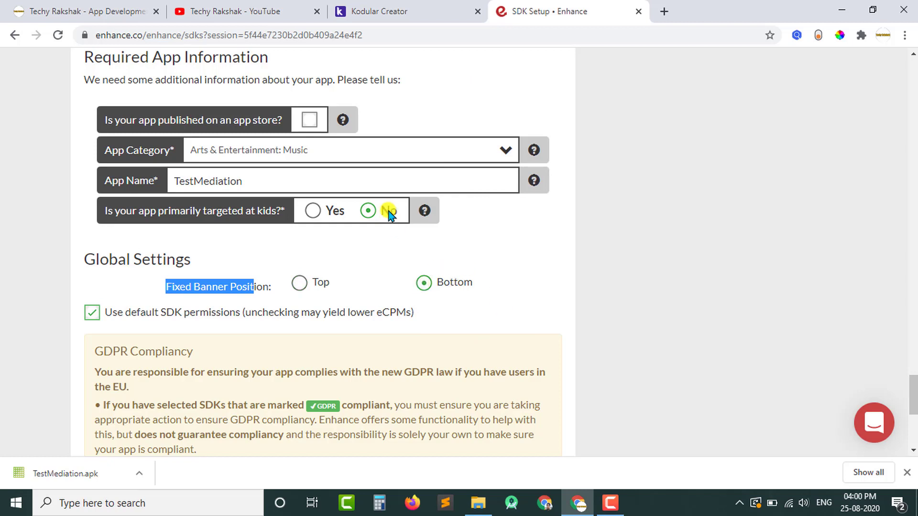
pyautogui.click(375, 347)
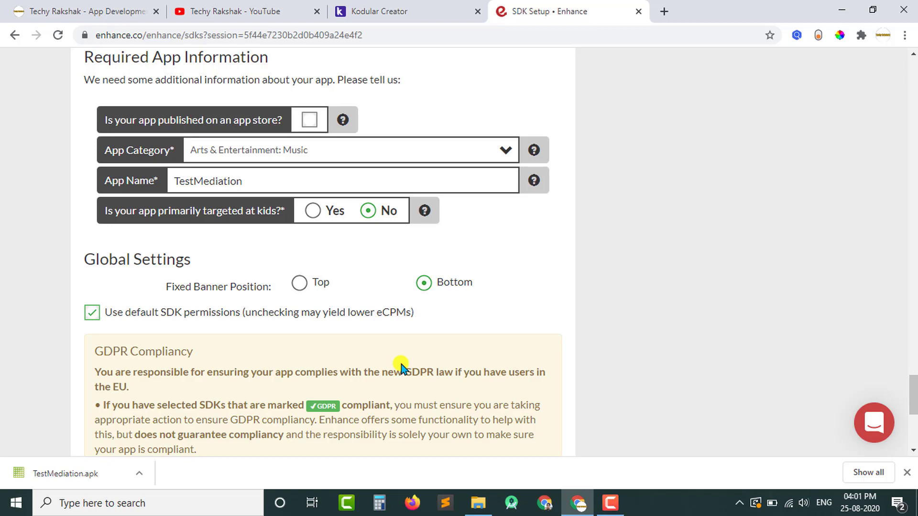
pyautogui.moveTo(917, 386); pyautogui.dragTo(917, 396)
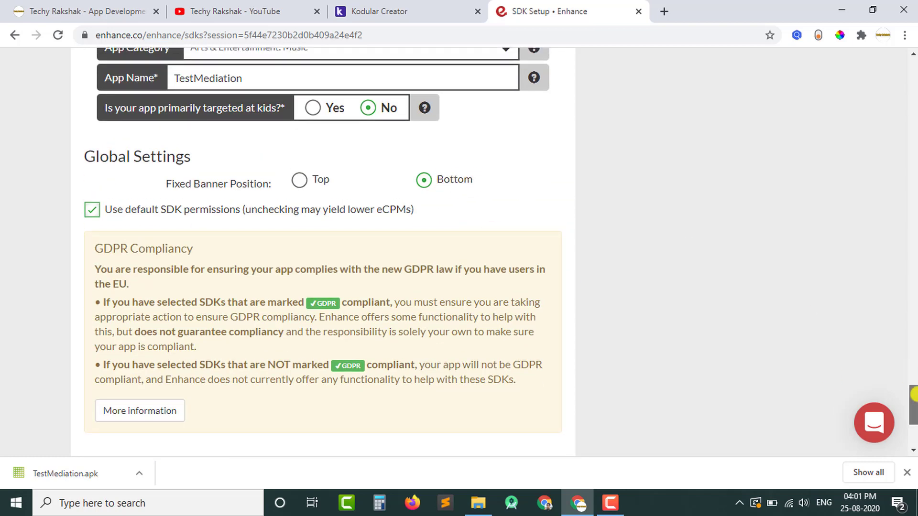
pyautogui.moveTo(914, 394); pyautogui.dragTo(914, 415)
pyautogui.click(523, 281)
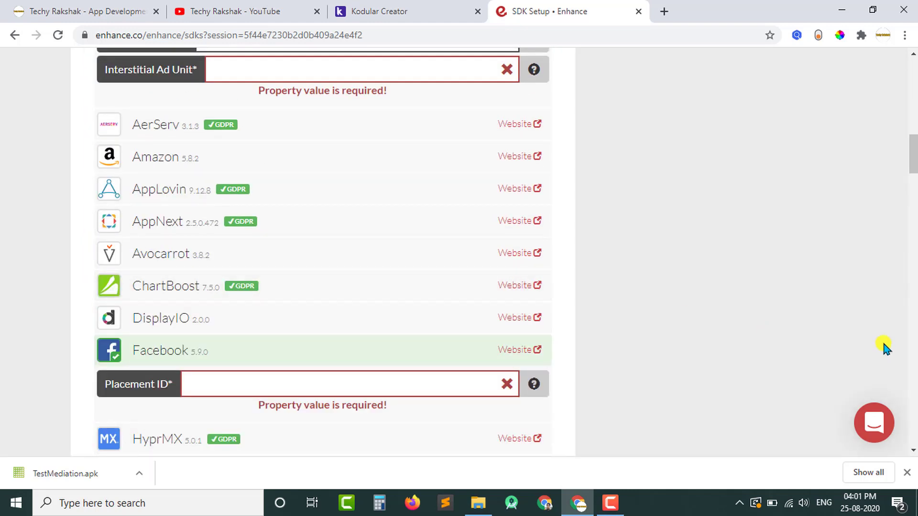
# Step: Advance to step 3 of 5, Set signing options, with a previous certificate preselected
pyautogui.moveTo(914, 167); pyautogui.dragTo(914, 162)
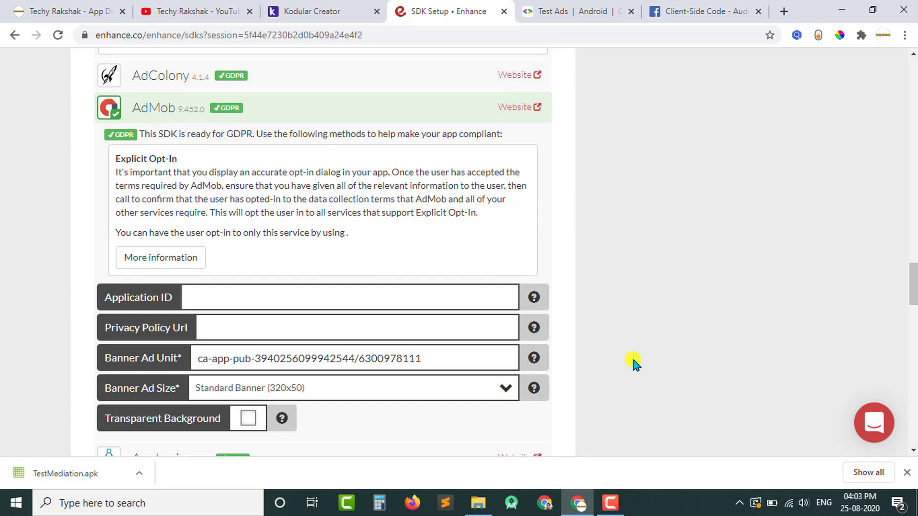
pyautogui.moveTo(913, 284); pyautogui.dragTo(913, 424)
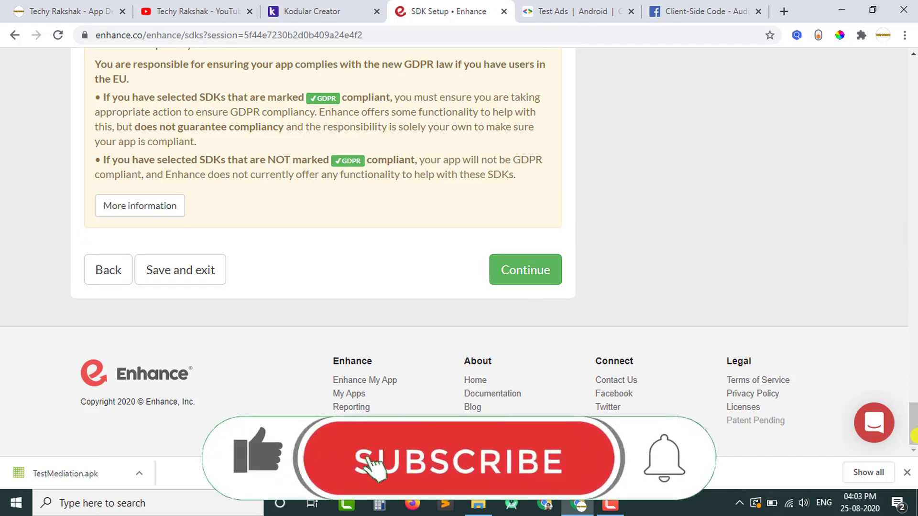
pyautogui.moveTo(913, 424)
pyautogui.mouseDown()
pyautogui.moveTo(913, 224)
pyautogui.moveTo(914, 421)
pyautogui.mouseUp()
pyautogui.click(525, 304)
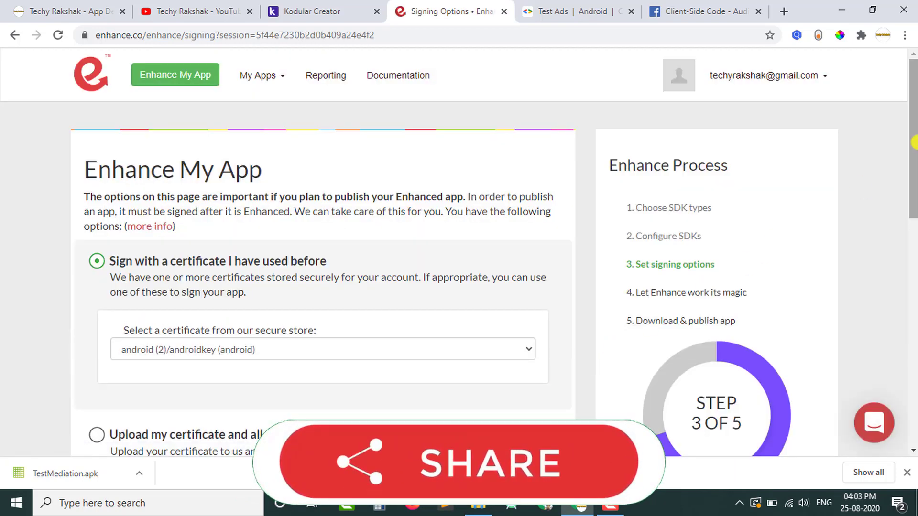
# Step: Set Enhance's signing method to 'Upload my certificate and allow Enhance to sign on my behalf'
pyautogui.moveTo(913, 142); pyautogui.dragTo(913, 208)
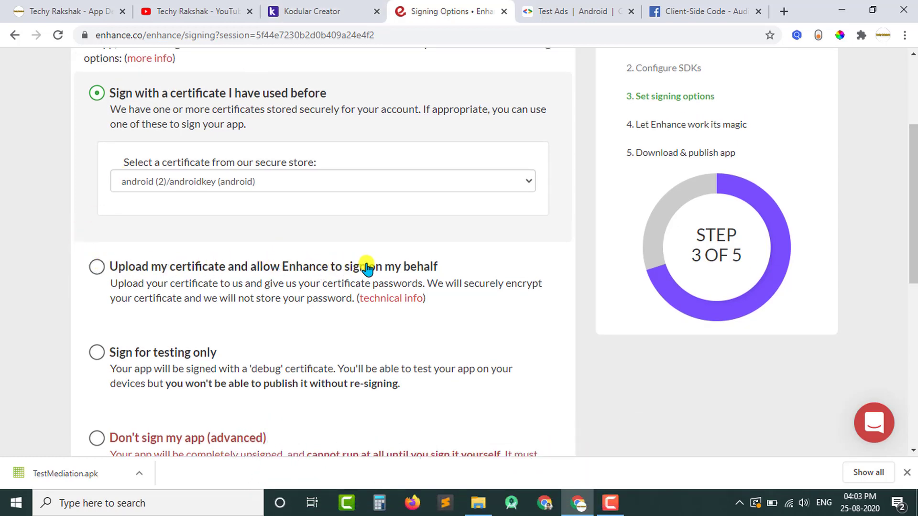
pyautogui.click(206, 269)
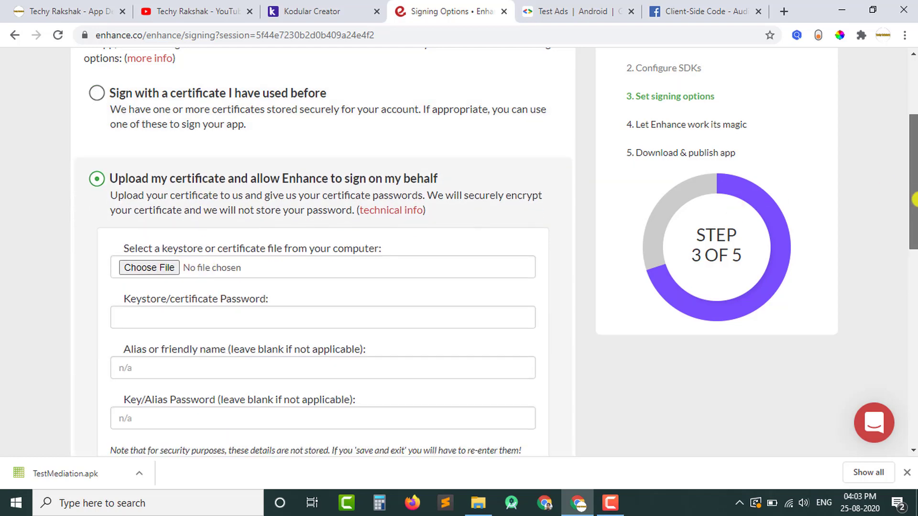
pyautogui.moveTo(913, 199); pyautogui.dragTo(914, 232)
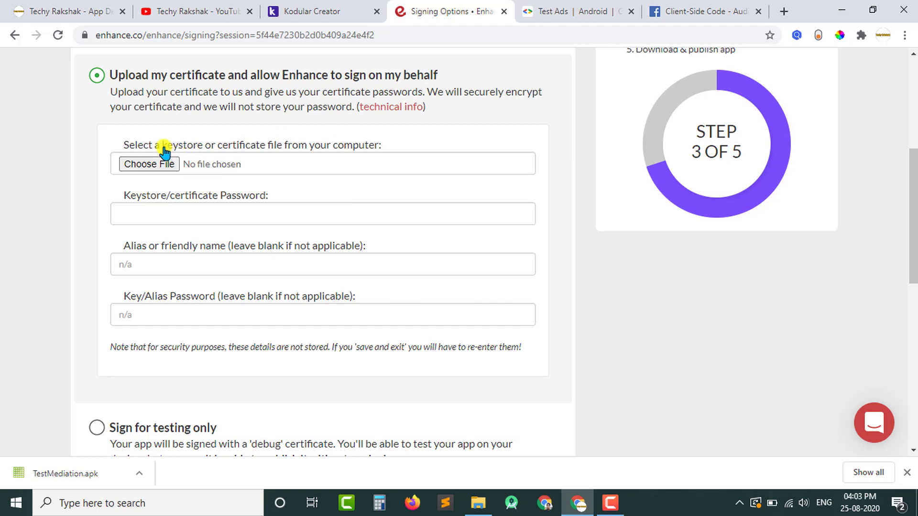
pyautogui.moveTo(163, 148); pyautogui.dragTo(383, 146)
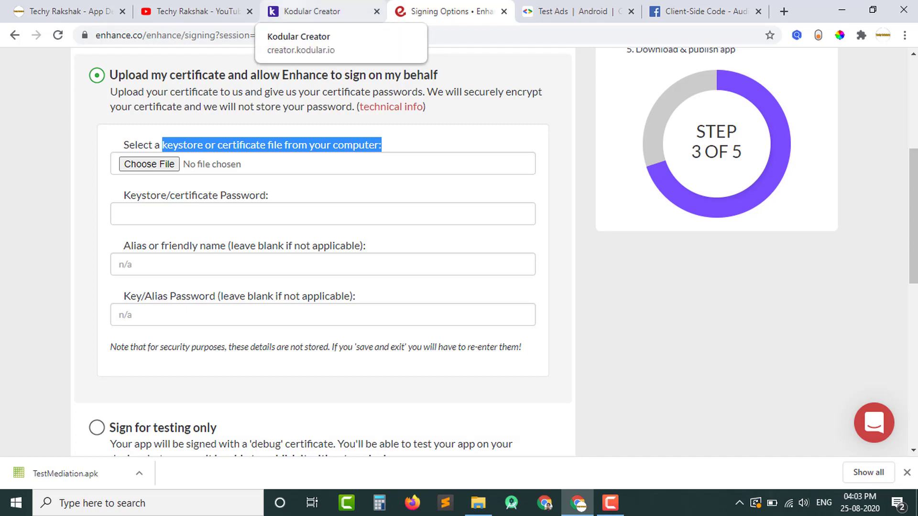
pyautogui.click(290, 7)
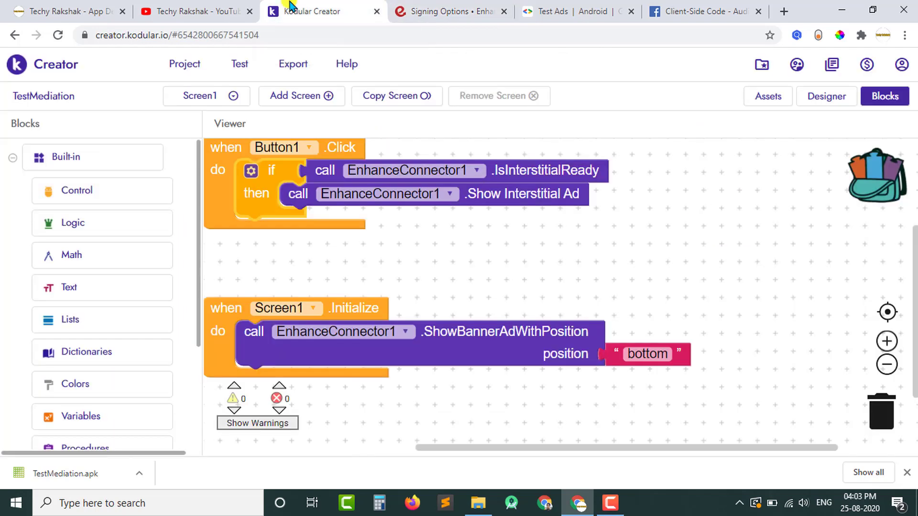
# Step: Export the Kodular project's signing keystore as android (4).keystore from Account > Settings
pyautogui.click(901, 67)
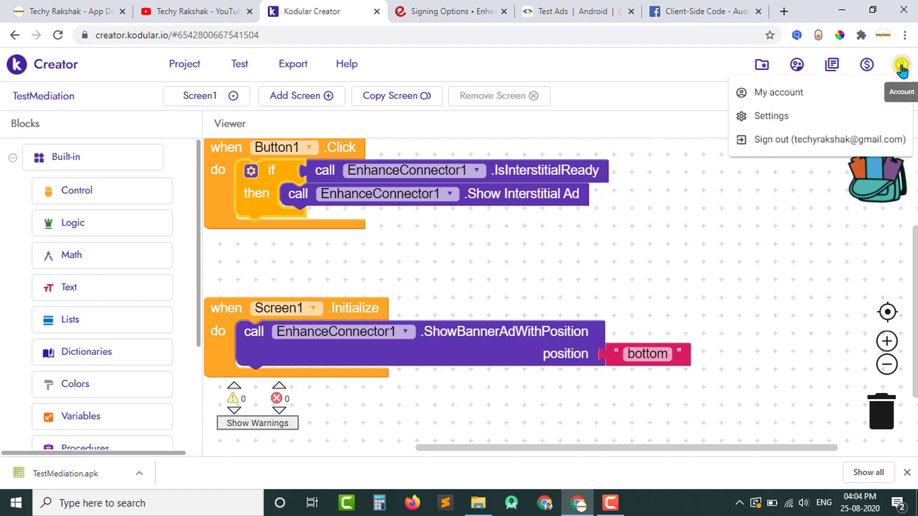
pyautogui.click(773, 117)
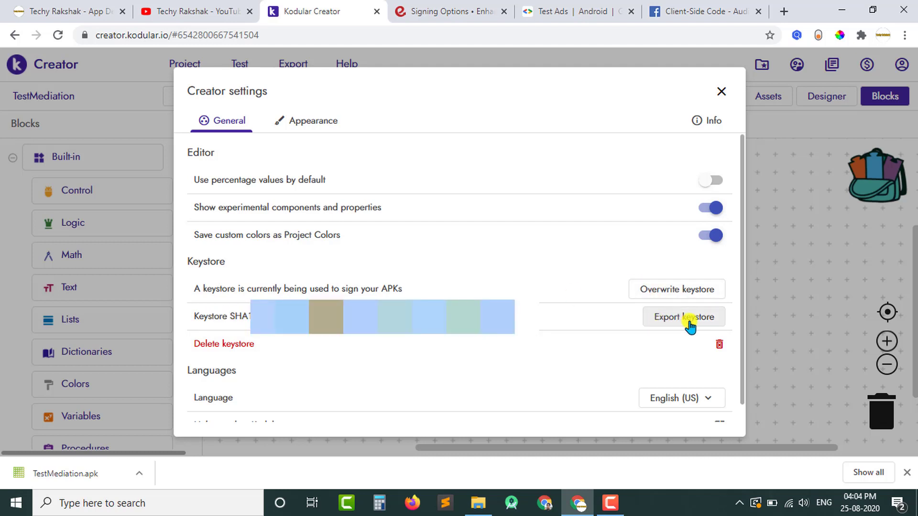
pyautogui.click(689, 321)
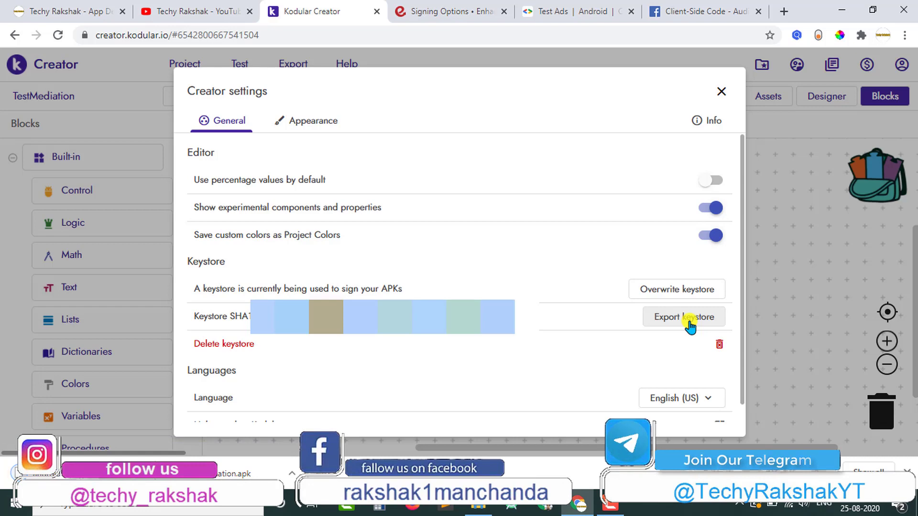
pyautogui.click(466, 7)
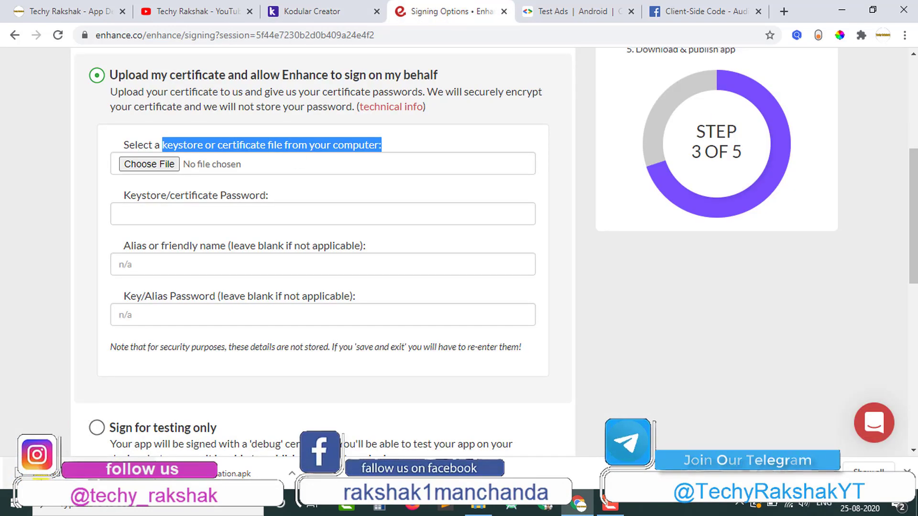
# Step: Attach android (4).keystore as the certificate file and enter the keystore password
pyautogui.moveTo(105, 473); pyautogui.dragTo(146, 165)
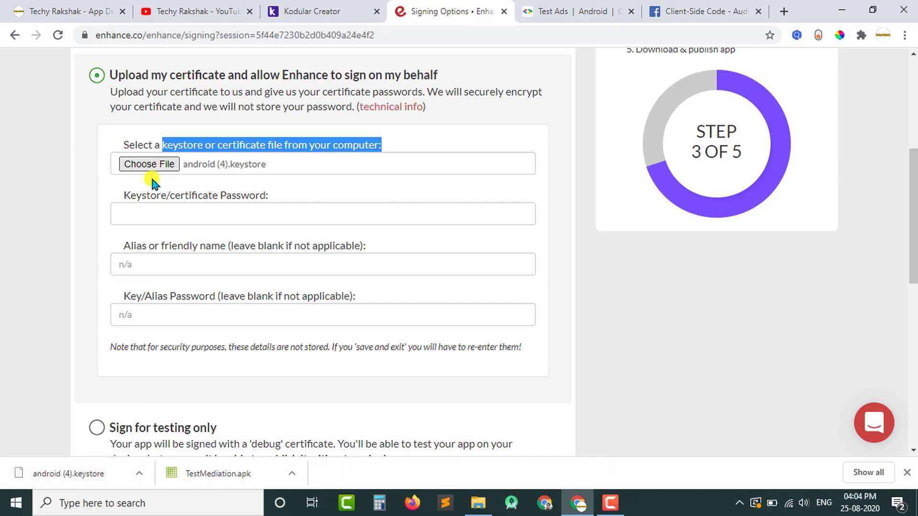
pyautogui.click(142, 212)
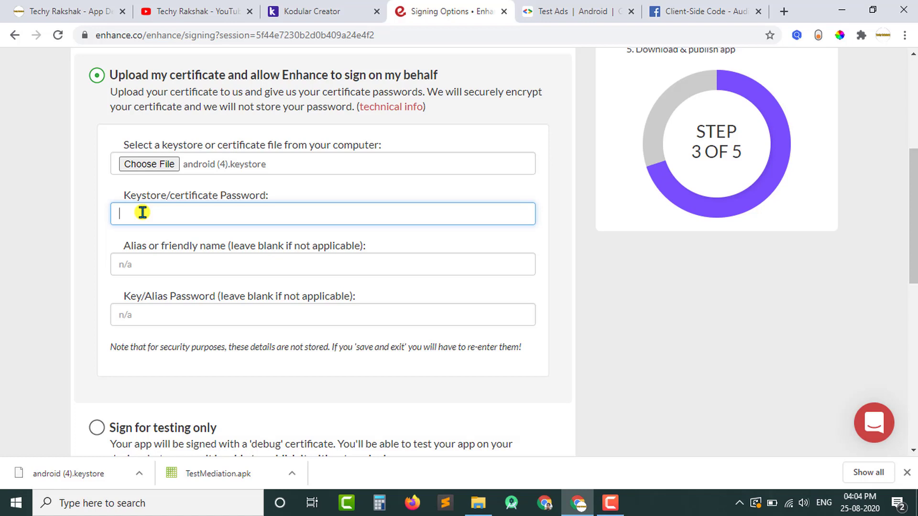
pyautogui.write('•••••••')
pyautogui.hotkey('ctrl', 'a')
pyautogui.write('•••••••')
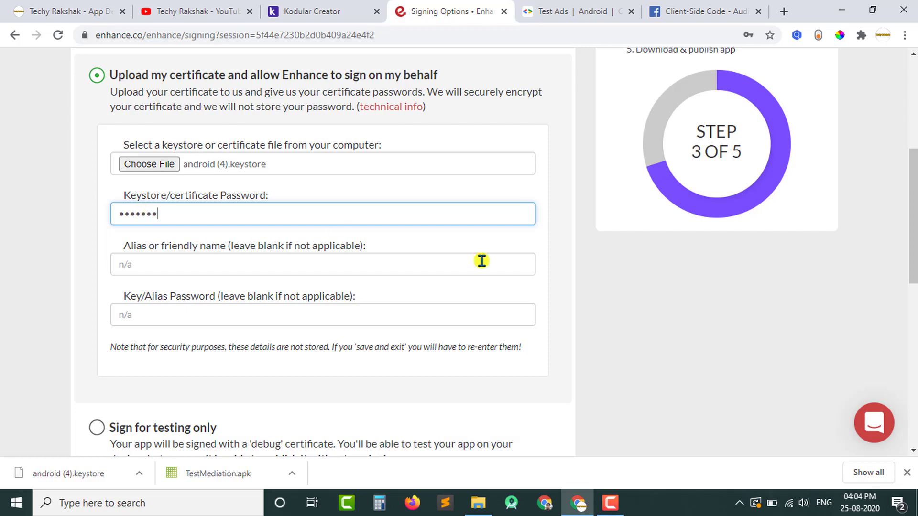
# Step: Keep version name 1.0 and version code 2, then start enhancing the app
pyautogui.moveTo(914, 227); pyautogui.dragTo(916, 354)
pyautogui.moveTo(237, 330); pyautogui.dragTo(51, 331)
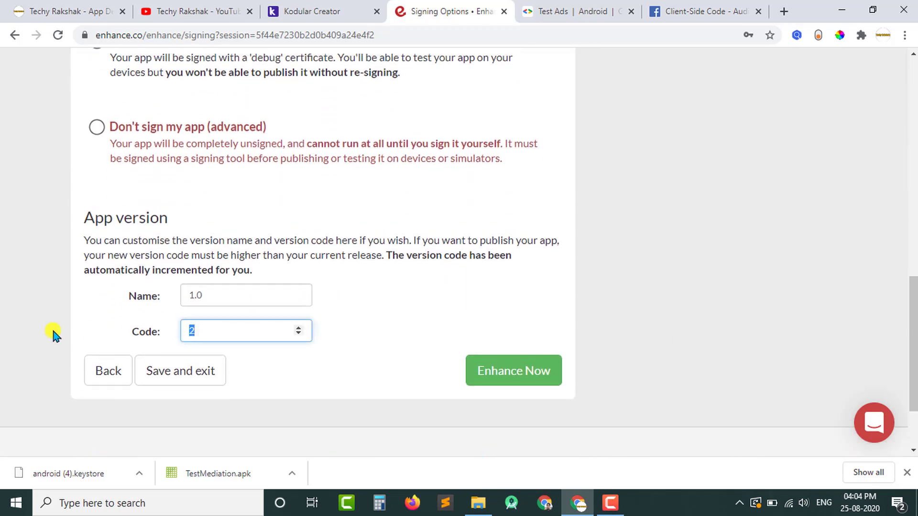
pyautogui.moveTo(217, 293); pyautogui.dragTo(96, 305)
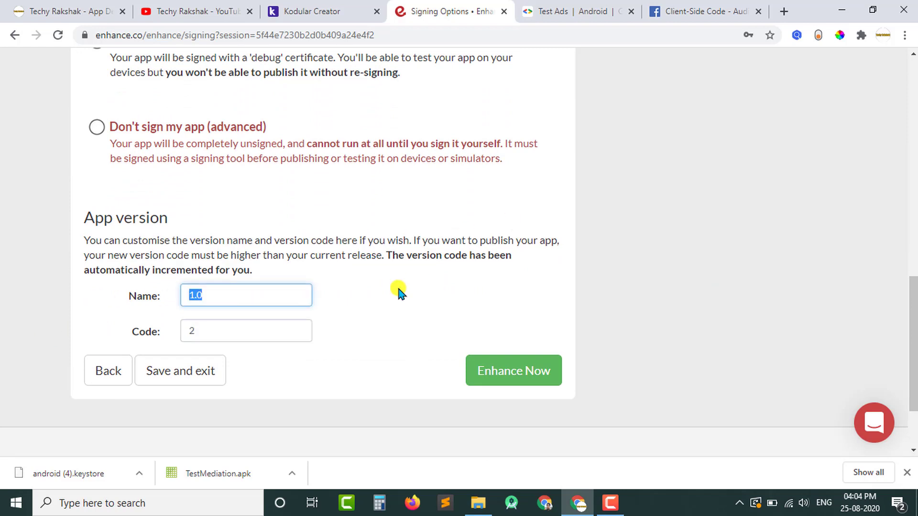
pyautogui.click(477, 372)
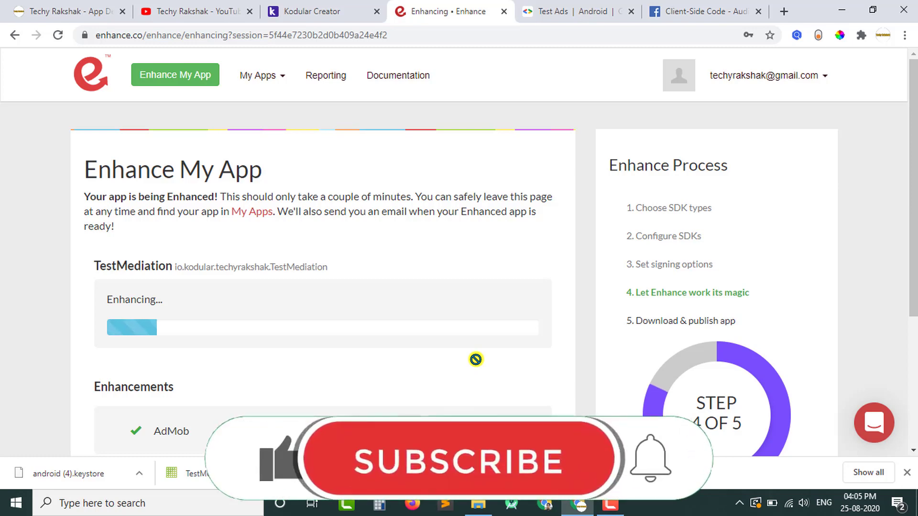
# Step: Review TestMediation's enhancing progress with AdMob, Facebook and Enhance Ads, then close the progress page
pyautogui.scroll(-3, 914, 221)
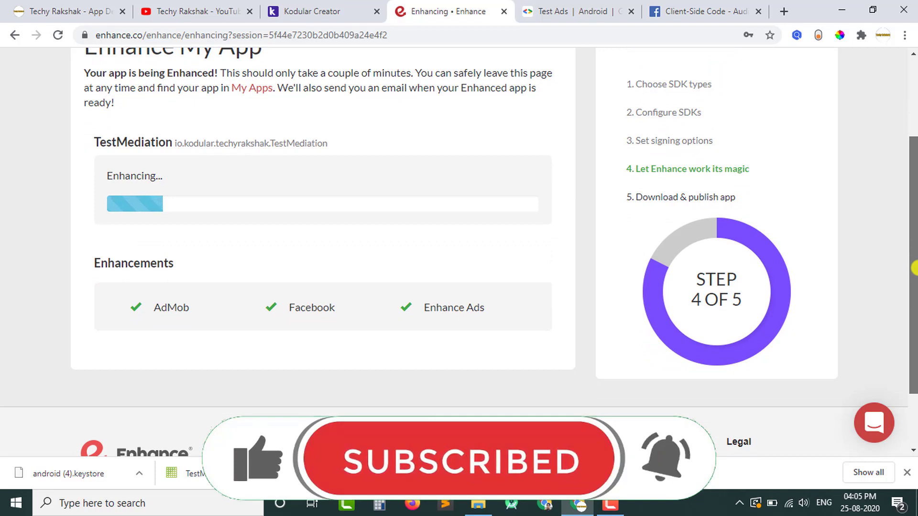
pyautogui.moveTo(914, 268); pyautogui.dragTo(913, 238)
pyautogui.scroll(1, 914, 237)
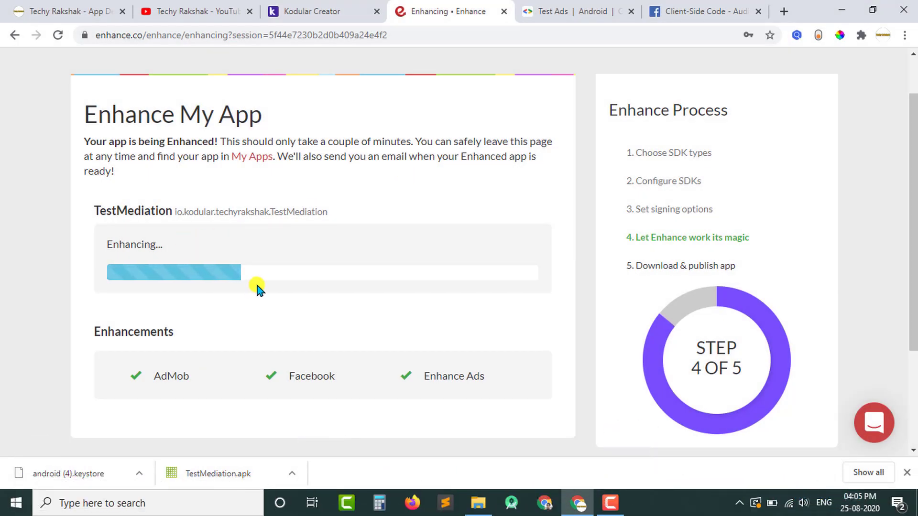
pyautogui.click(504, 11)
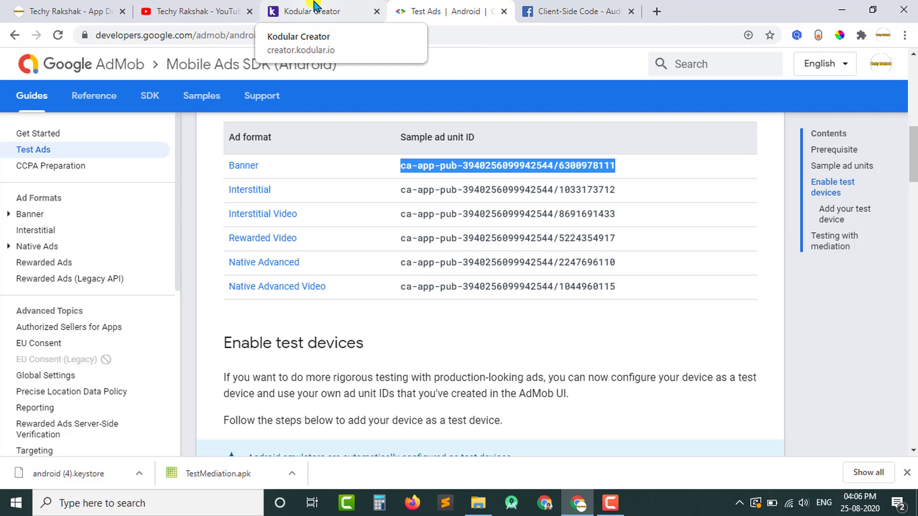
# Step: Close the AdMob Test Ads and Facebook Client-Side Code pages and the Creator settings, returning to Designer
pyautogui.click(503, 12)
pyautogui.click(503, 12)
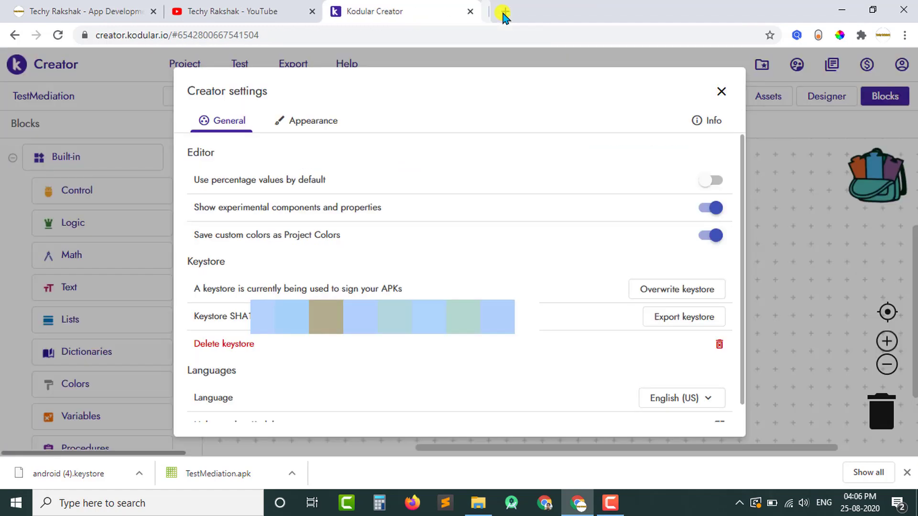
pyautogui.click(721, 93)
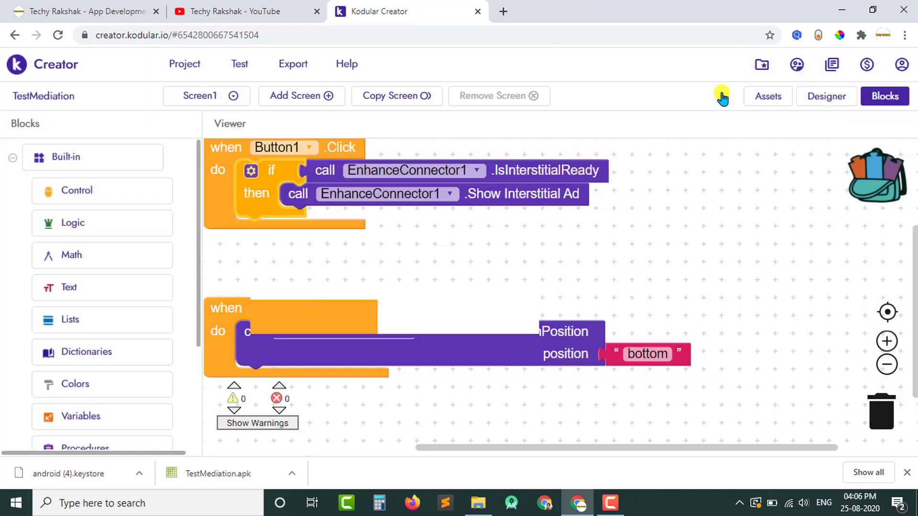
pyautogui.click(815, 102)
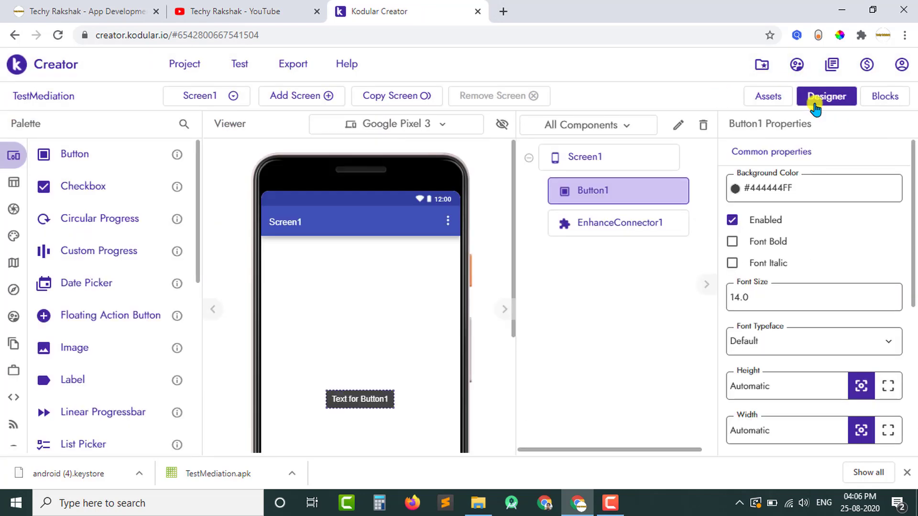